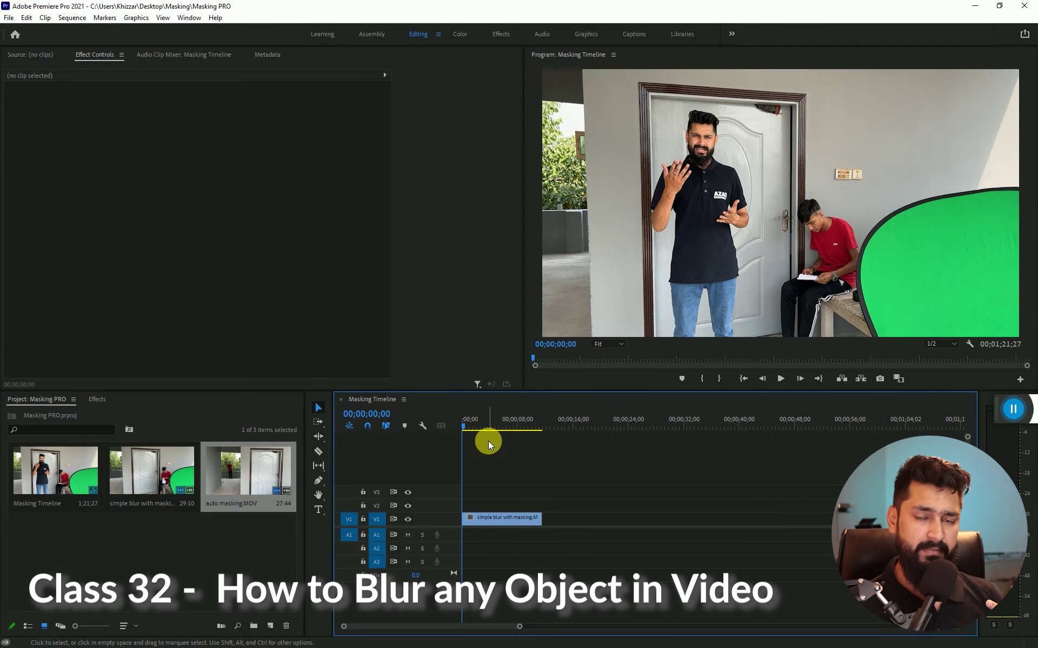
# Zoom the timeline in on the clip, move the playhead to about 3;24, and show the Effects panel
pyautogui.press('=')
pyautogui.moveTo(467, 427); pyautogui.dragTo(515, 432)
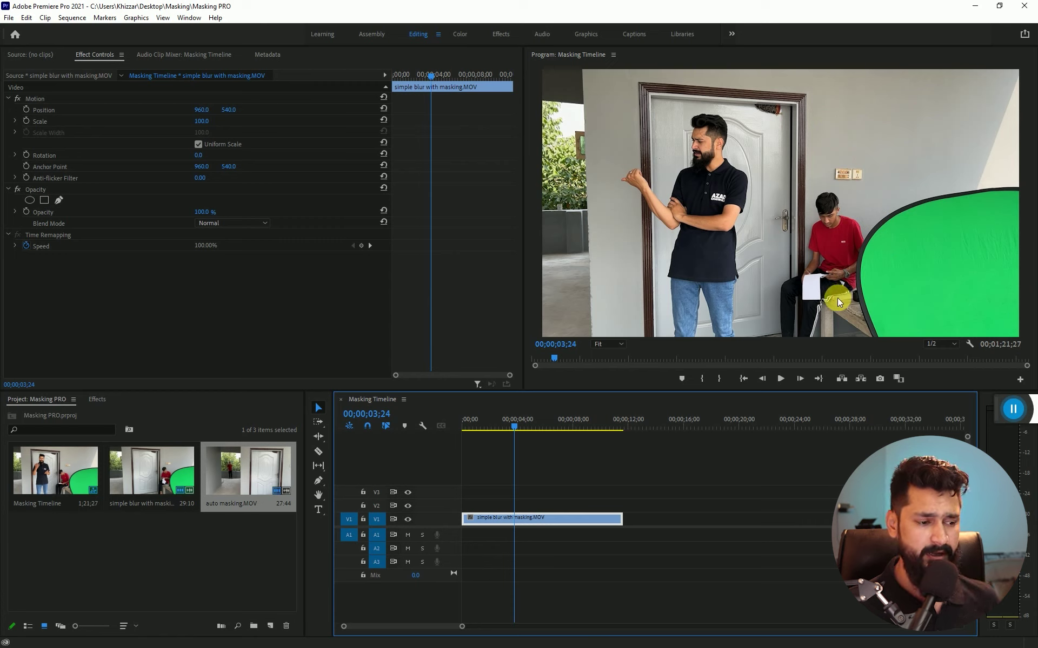
pyautogui.click(99, 400)
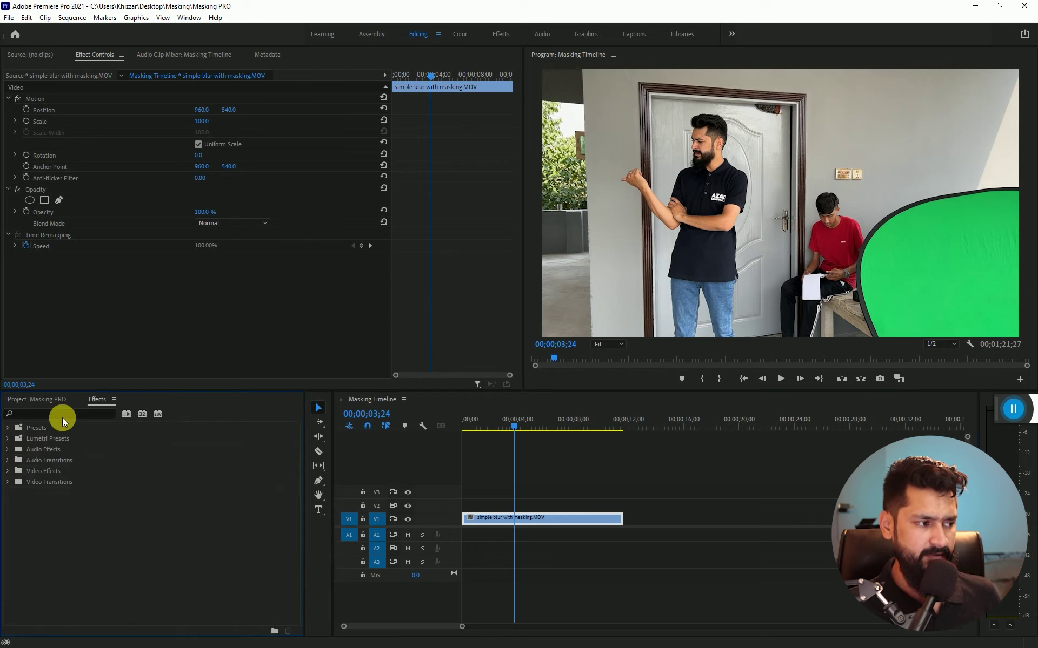
# Search the effects for 'blur' and drop Gaussian Blur onto the V1 clip
pyautogui.click(26, 416)
pyautogui.write('blur')
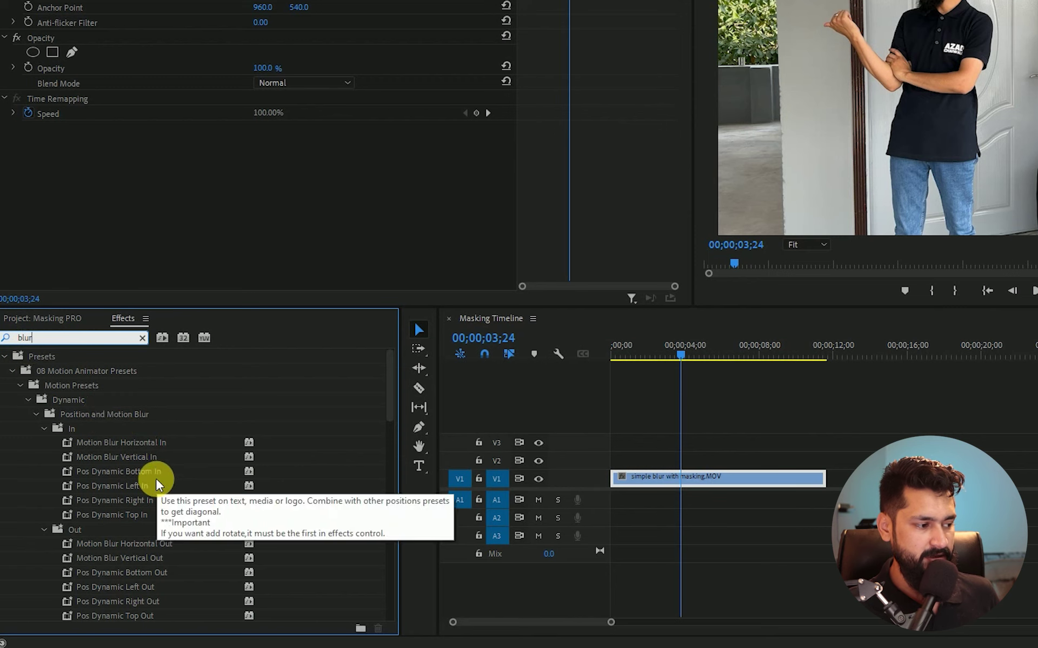
pyautogui.scroll(-2, 152, 475)
pyautogui.scroll(-3, 150, 472)
pyautogui.scroll(-2, 151, 472)
pyautogui.scroll(-3, 148, 469)
pyautogui.scroll(-3, 148, 469)
pyautogui.scroll(-3, 148, 469)
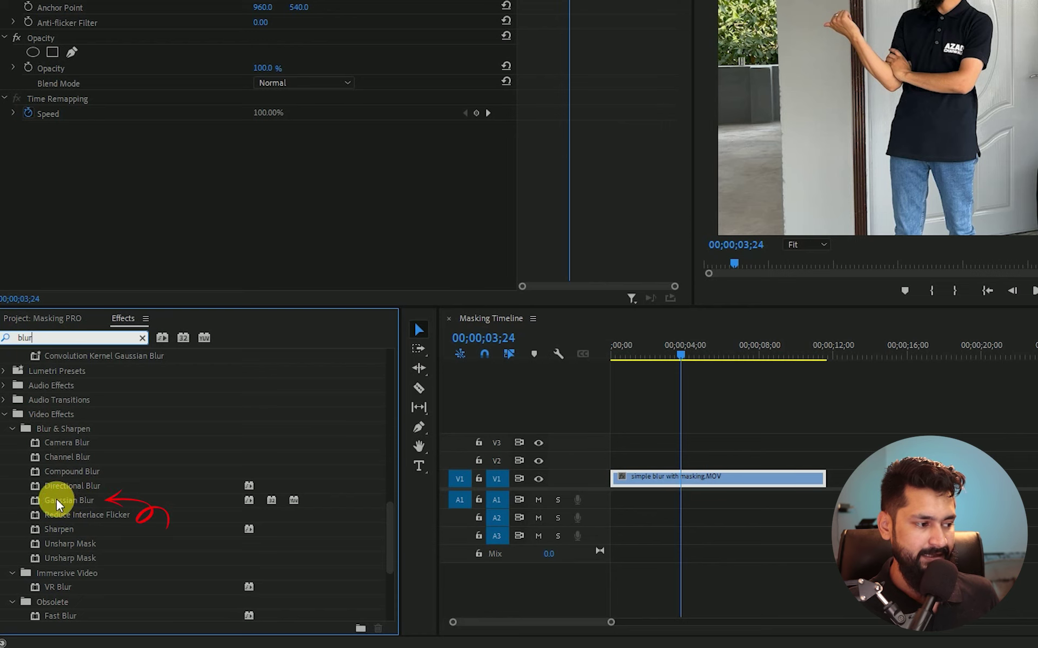
pyautogui.moveTo(57, 500); pyautogui.dragTo(694, 495)
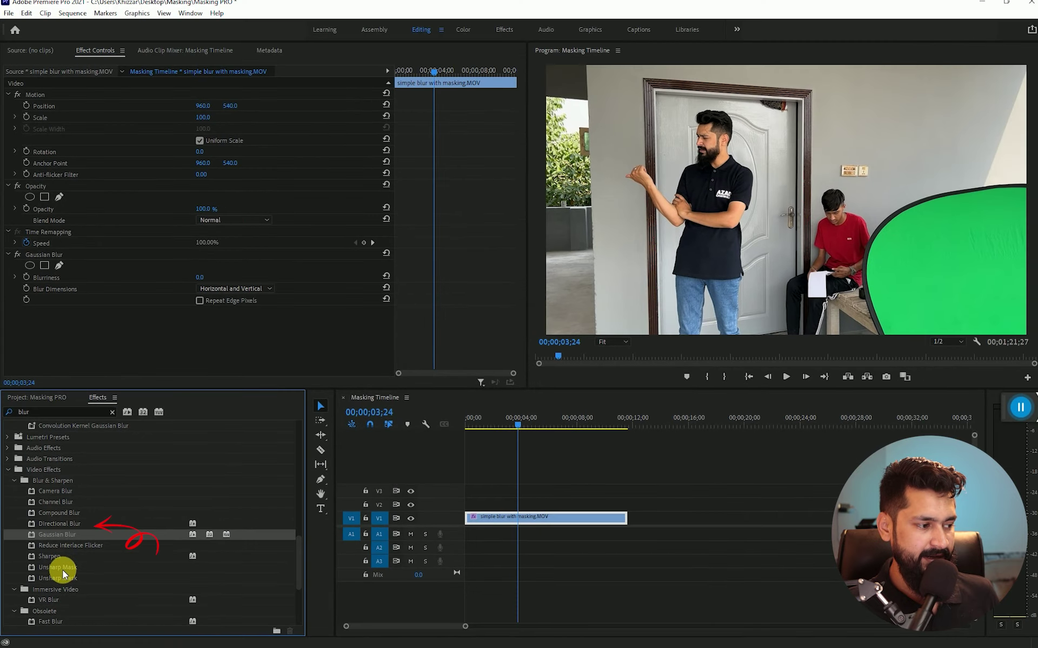
pyautogui.click(63, 526)
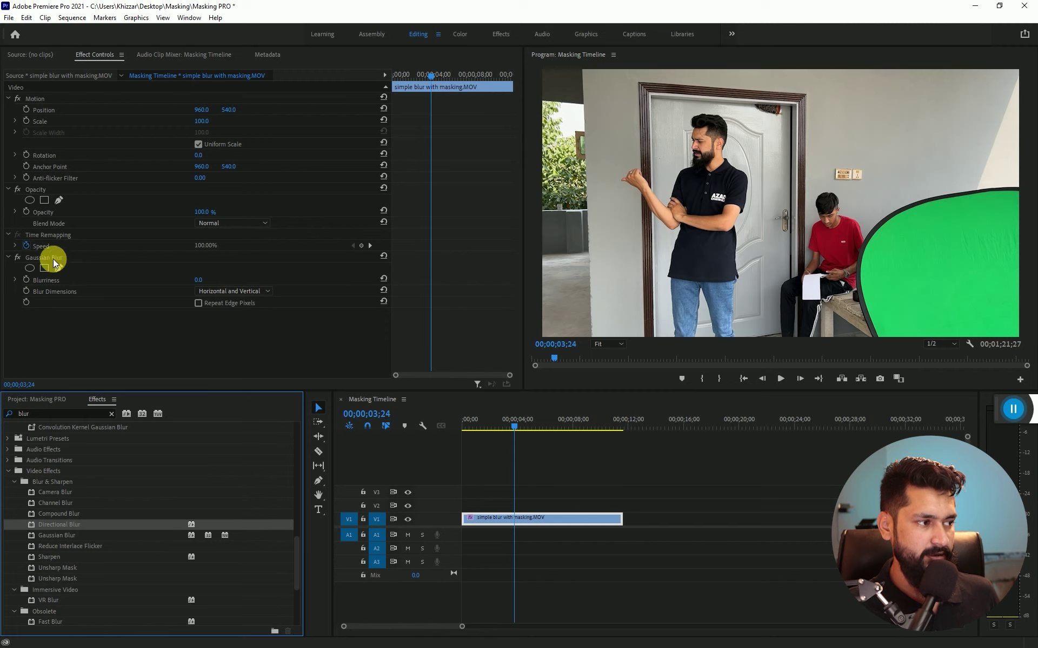
pyautogui.click(210, 278)
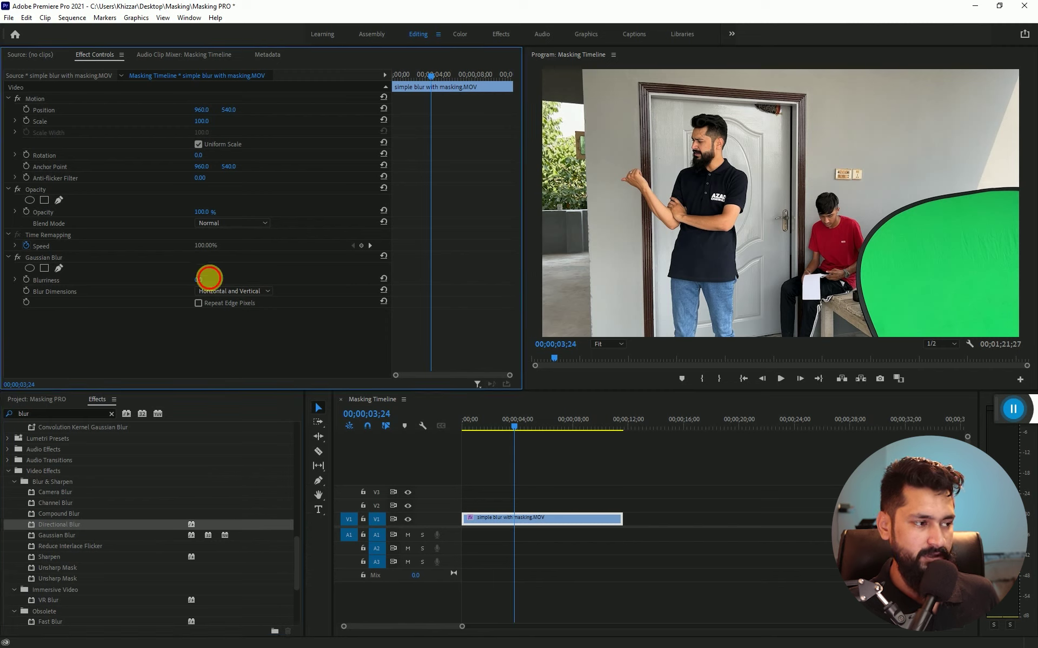
# Set Gaussian Blur Blurriness to 69.0 and attach a new pen mask to the effect
pyautogui.click(174, 279)
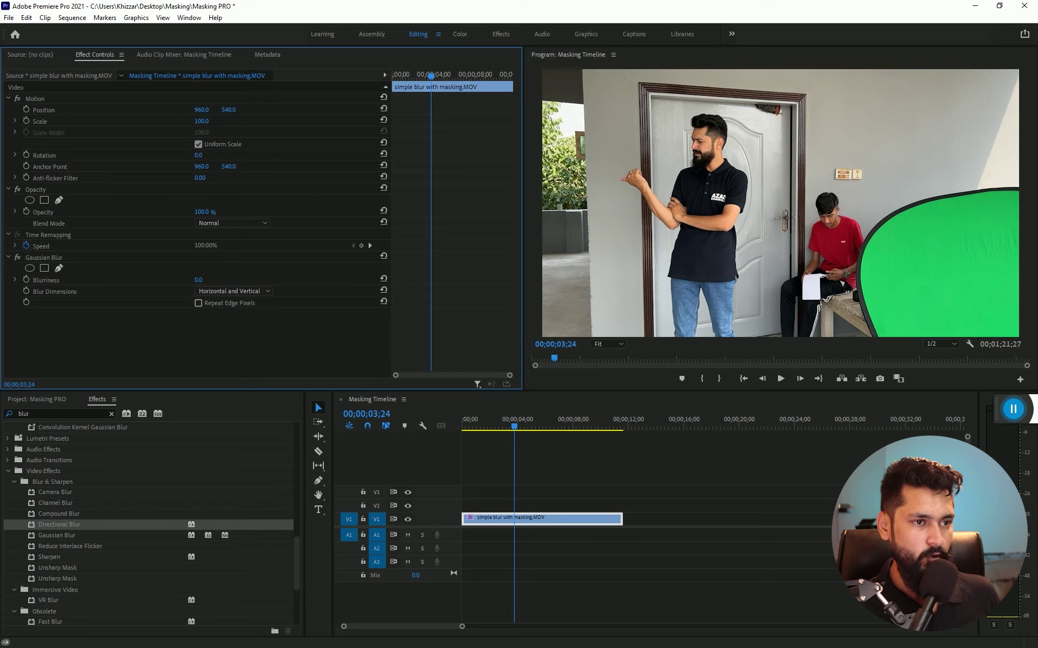
pyautogui.moveTo(197, 279)
pyautogui.mouseDown()
pyautogui.moveTo(281, 279)
pyautogui.moveTo(209, 279)
pyautogui.mouseUp()
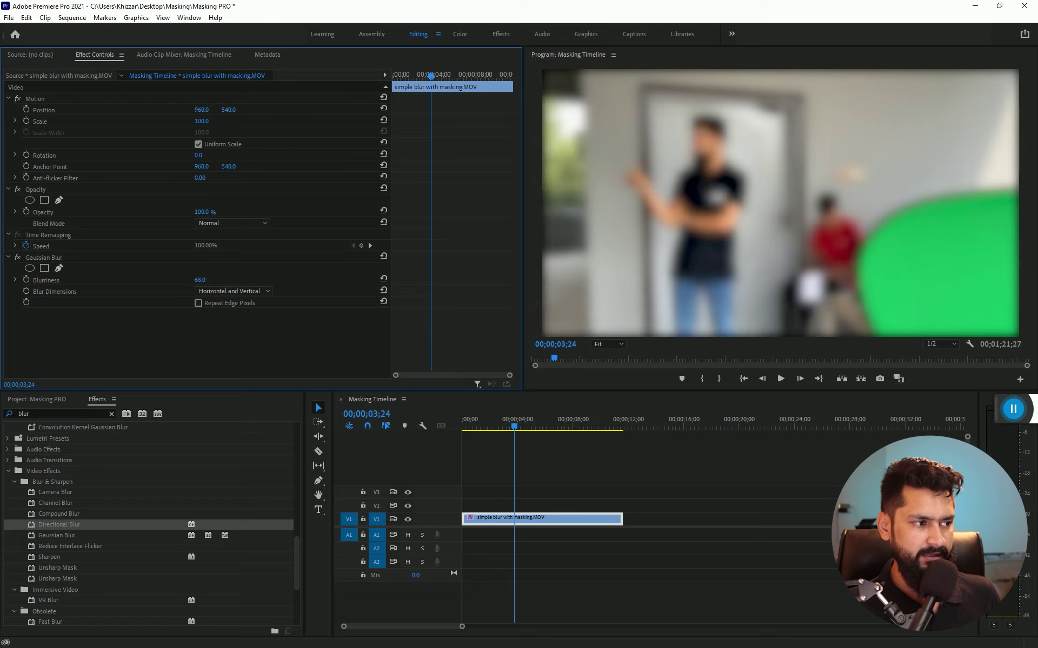
pyautogui.moveTo(209, 280); pyautogui.dragTo(183, 280)
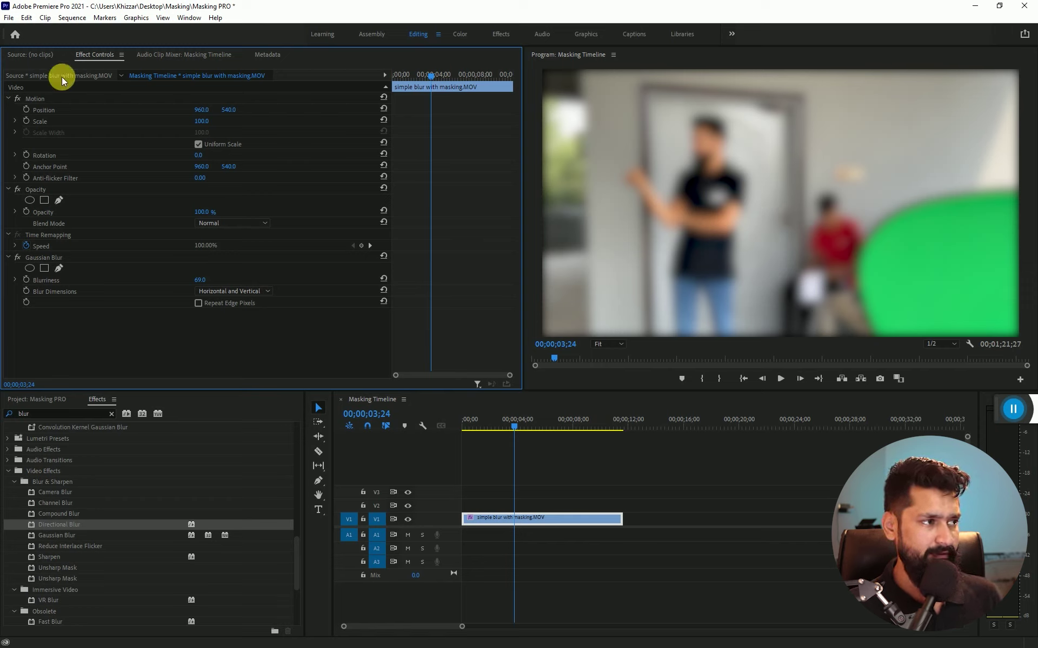
pyautogui.click(54, 258)
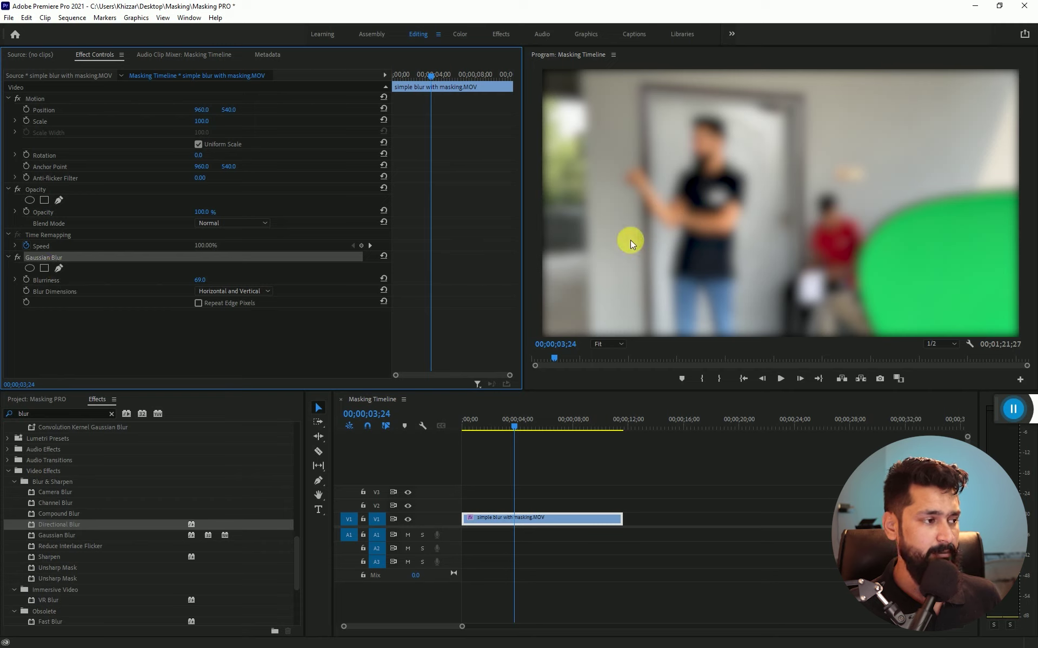
pyautogui.click(59, 268)
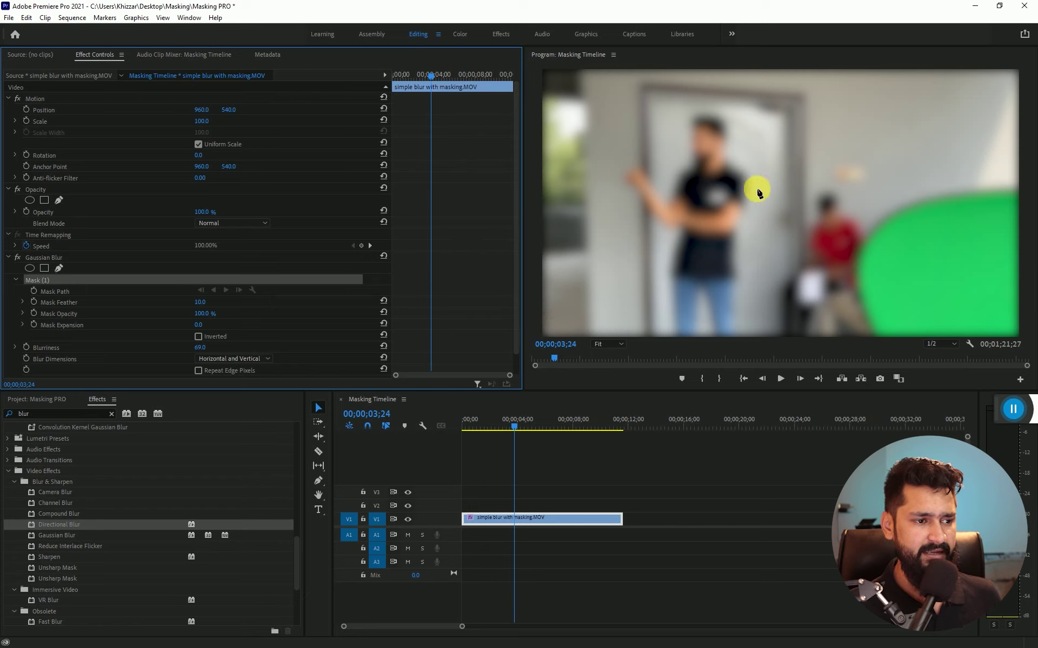
# Set the Program Monitor zoom to 25%
pyautogui.click(612, 343)
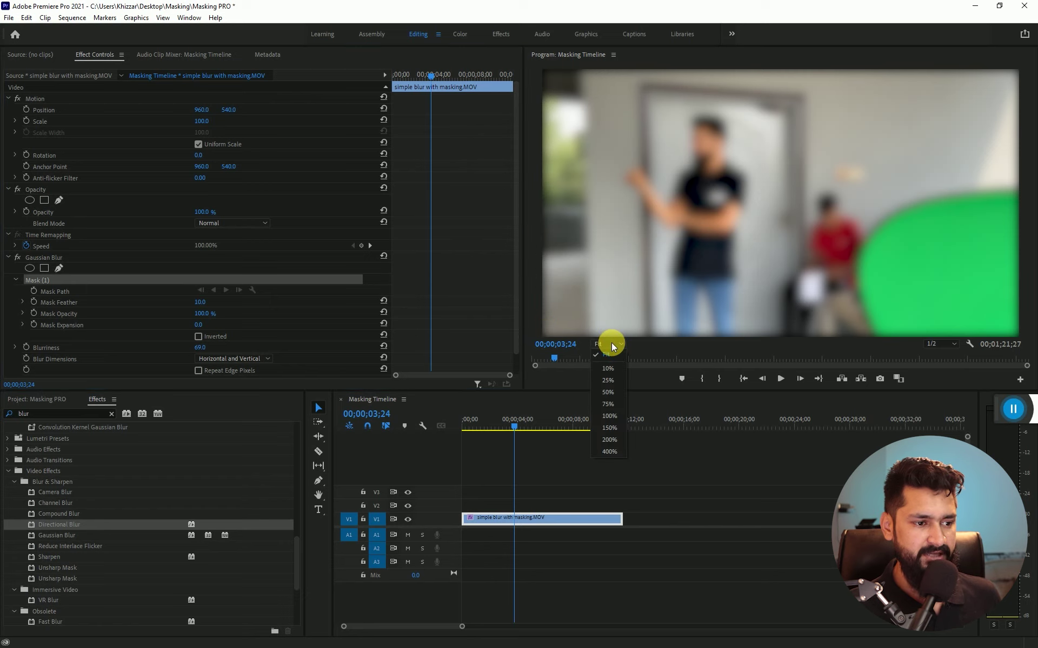
pyautogui.click(611, 380)
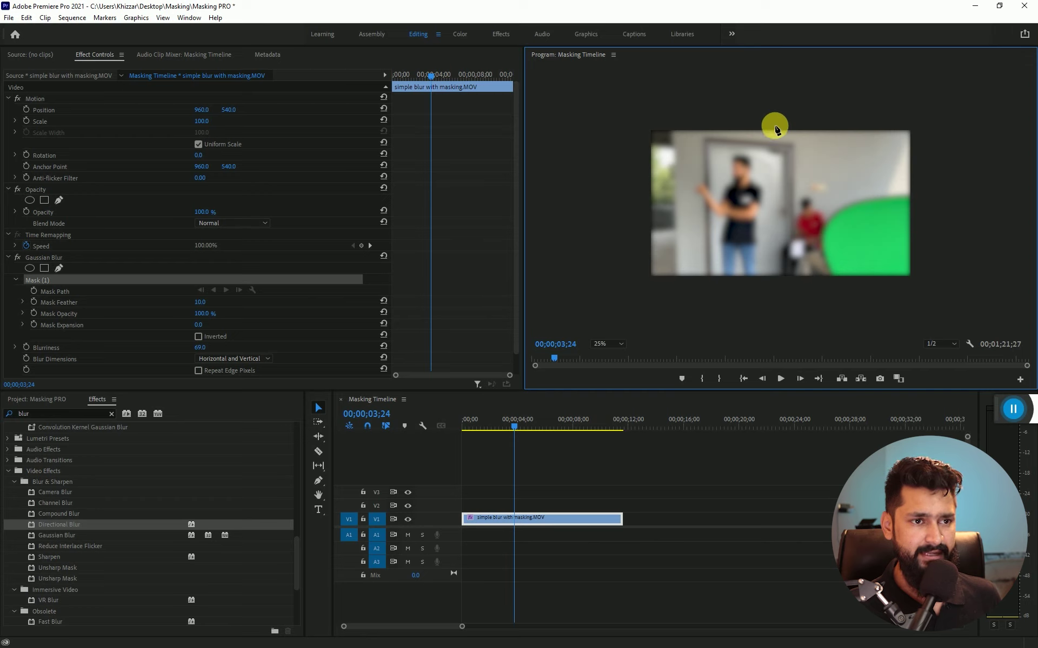
# Draw a closed four-point mask over the right side of the frame, toggling Inverted on then off
pyautogui.click(772, 288)
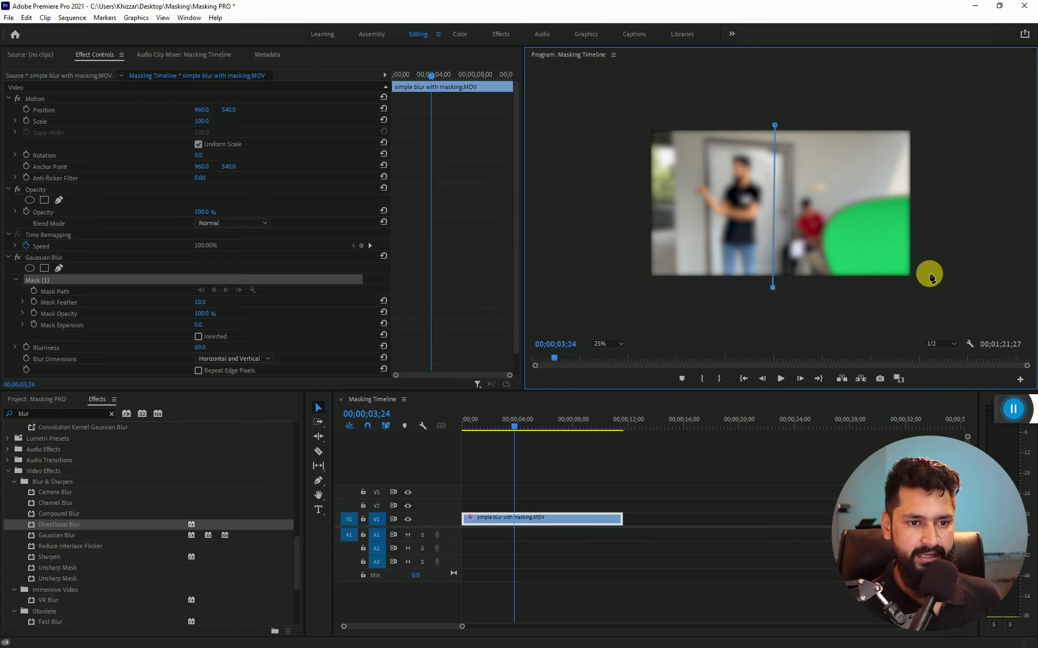
pyautogui.click(941, 289)
pyautogui.click(940, 116)
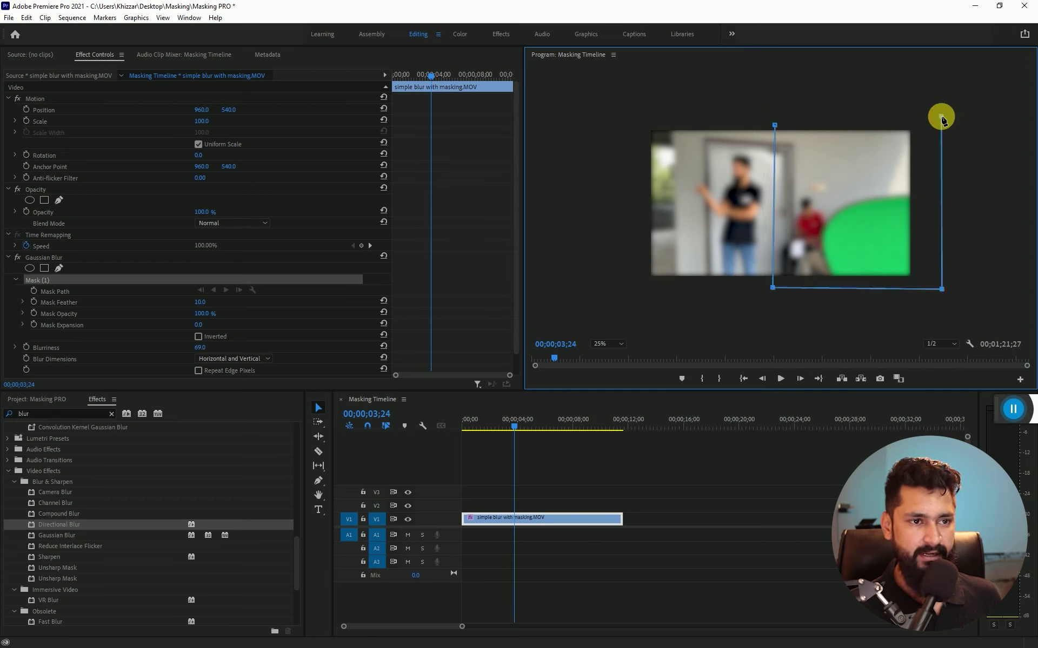
pyautogui.click(775, 126)
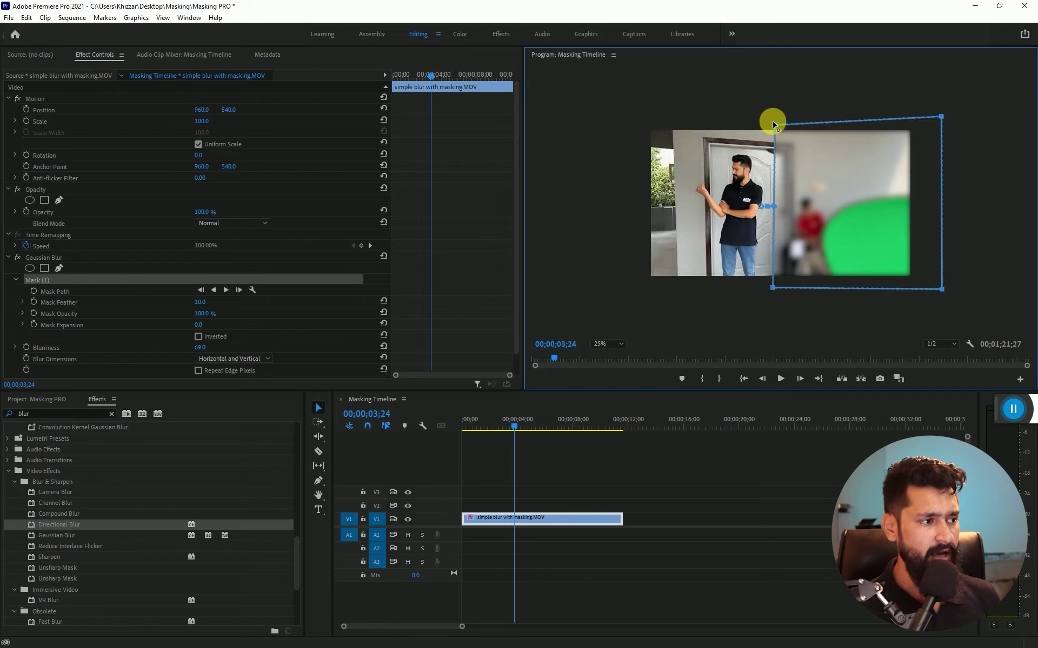
pyautogui.click(198, 336)
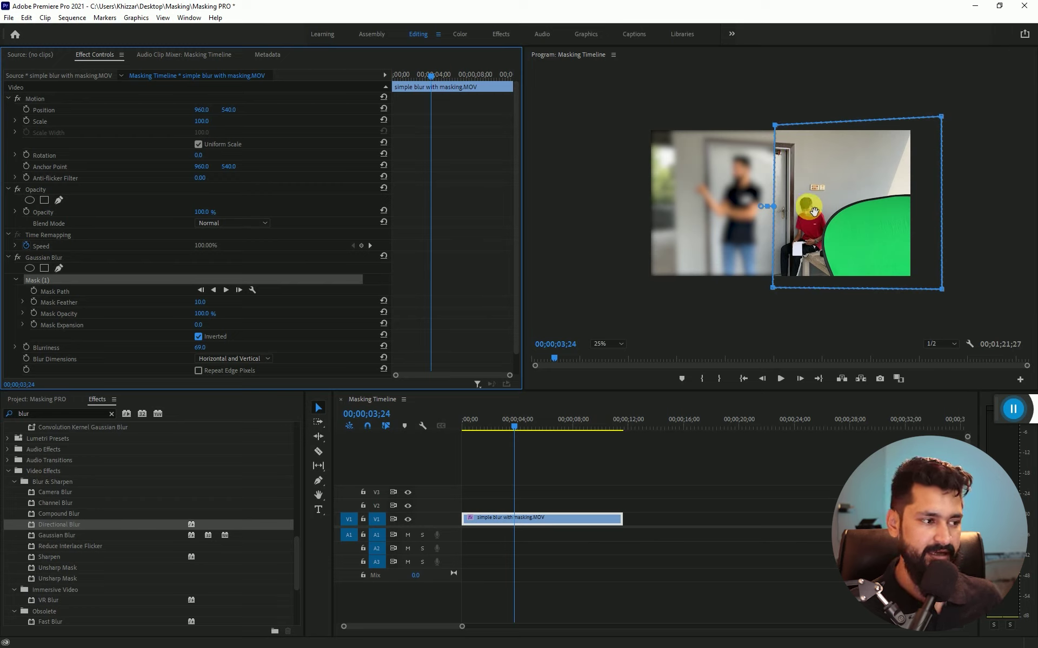
pyautogui.click(197, 337)
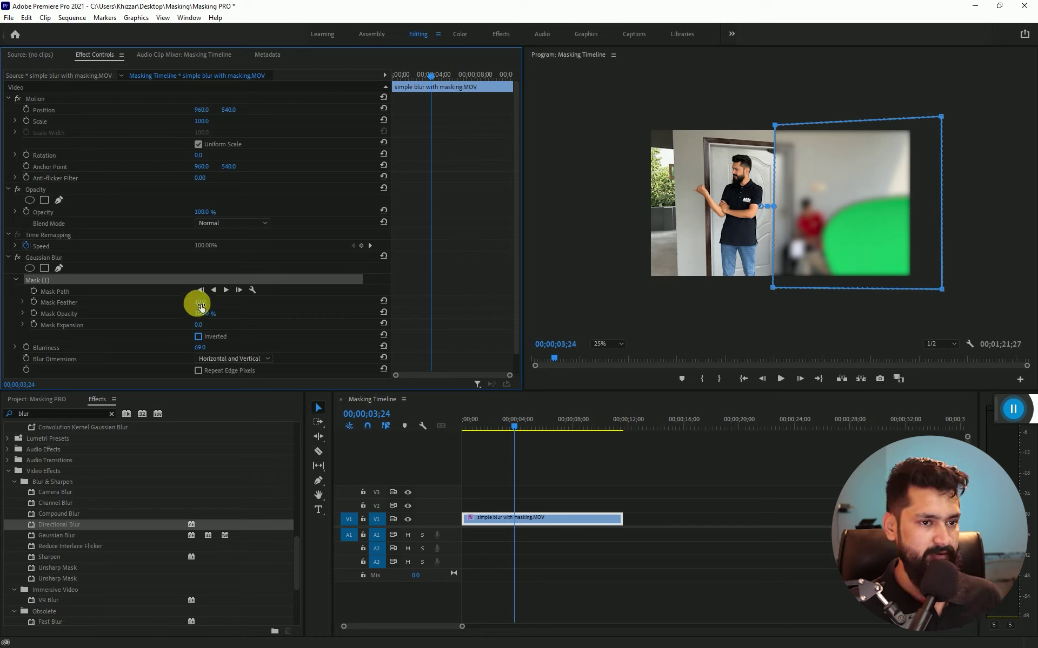
# Set Mask Feather to 113.0, deselect the clip, and save the project
pyautogui.moveTo(201, 307); pyautogui.dragTo(201, 307)
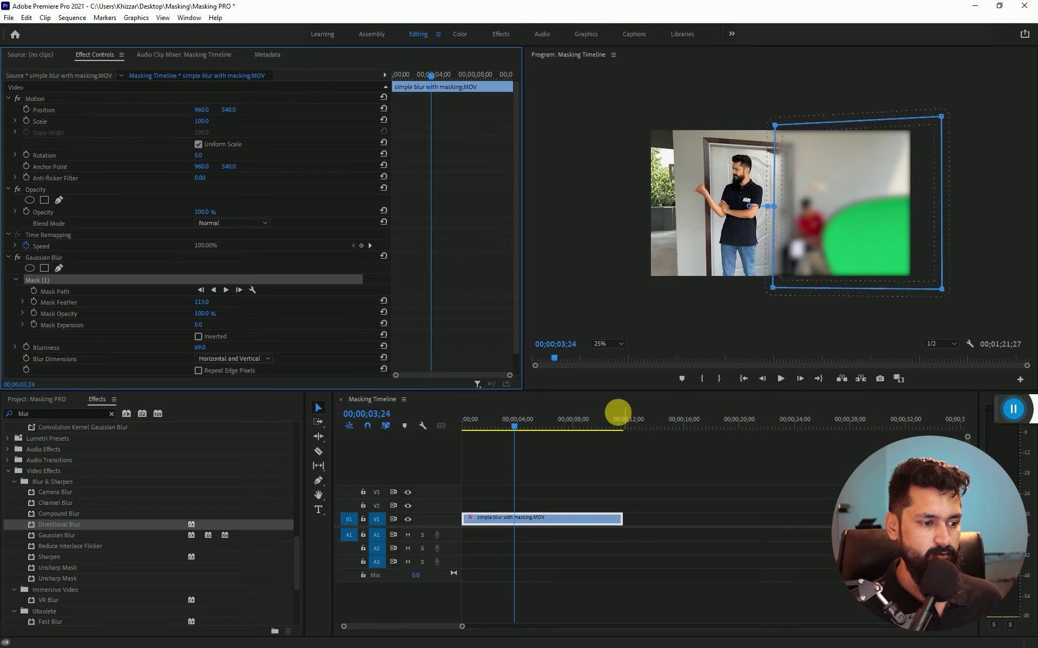
pyautogui.click(527, 478)
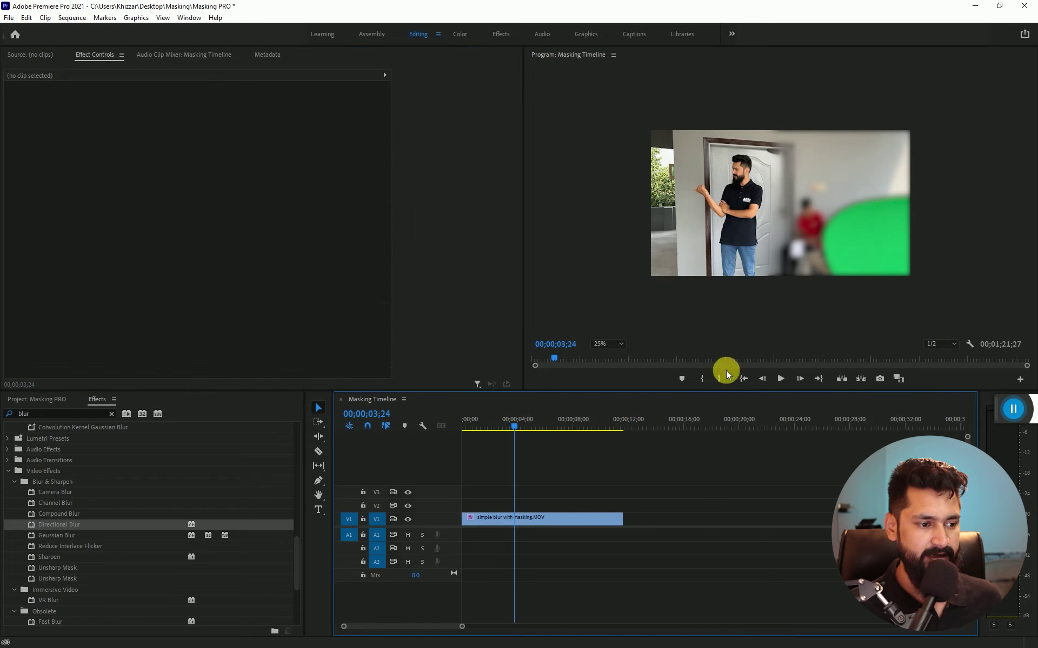
pyautogui.hotkey('ctrl', 's')
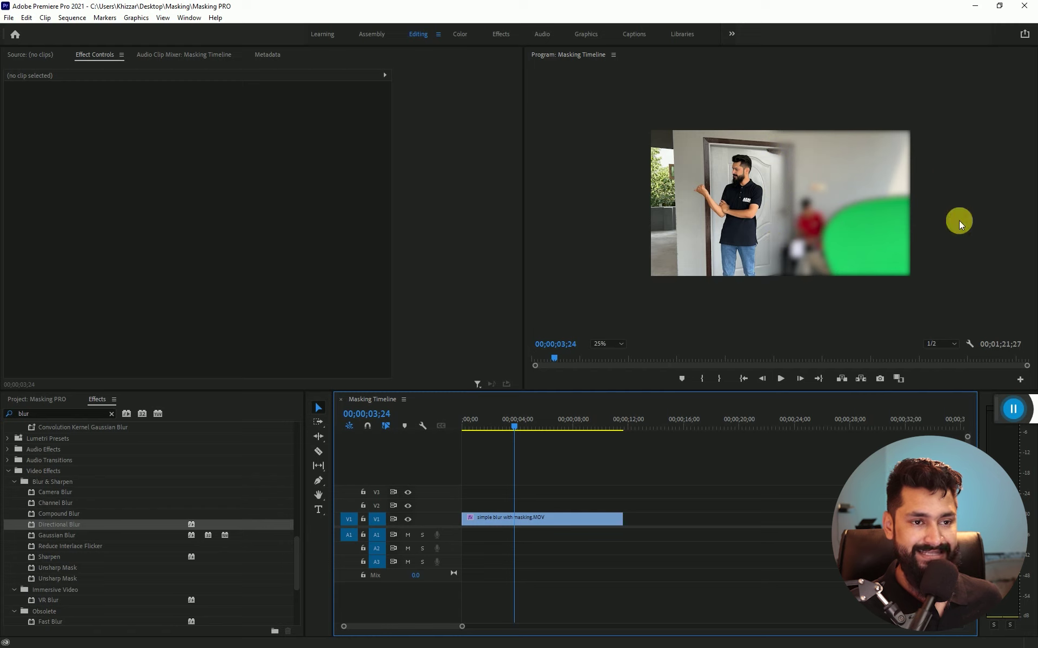
# Select Mask (1) and drag its corners into a slanted outline over the right side
pyautogui.click(516, 520)
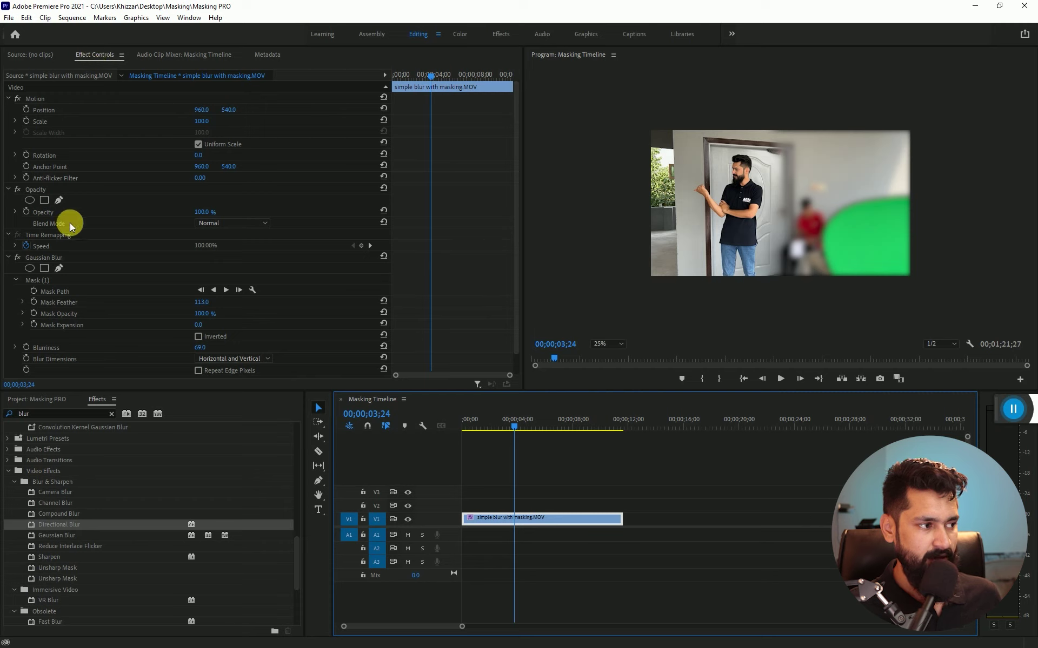
pyautogui.click(87, 279)
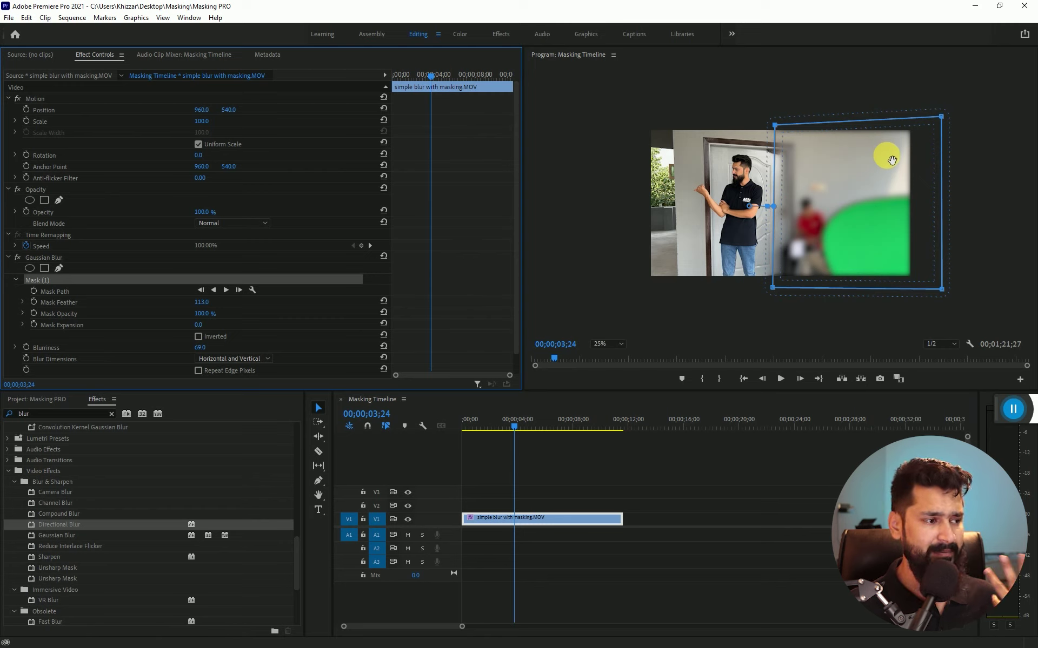
pyautogui.moveTo(776, 125)
pyautogui.mouseDown()
pyautogui.moveTo(772, 207)
pyautogui.moveTo(776, 118)
pyautogui.mouseUp()
pyautogui.moveTo(941, 118); pyautogui.dragTo(924, 117)
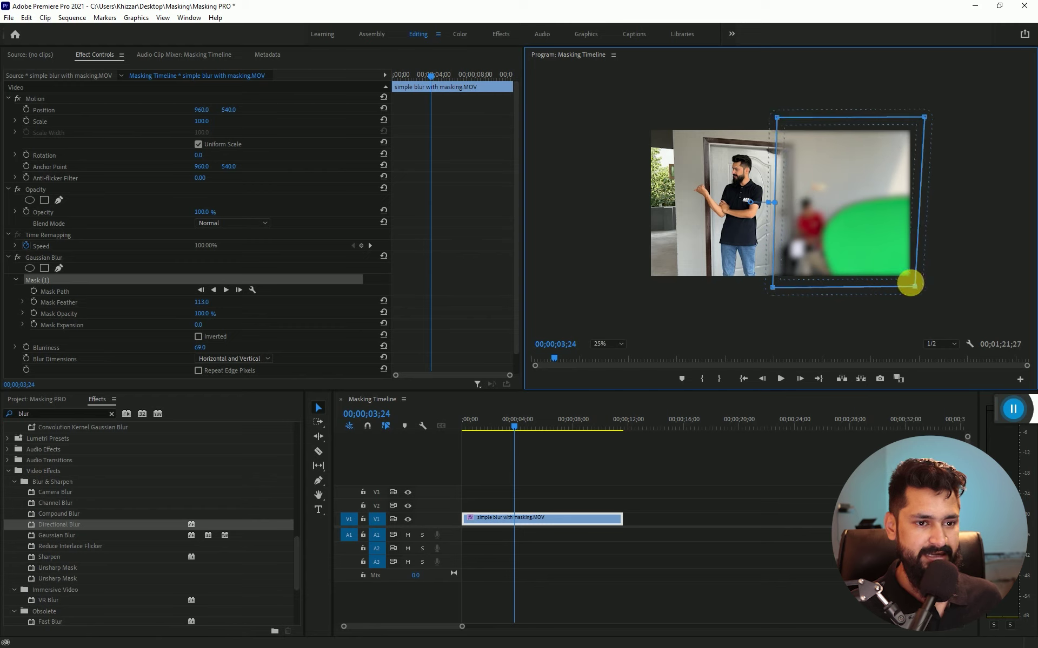
pyautogui.moveTo(929, 291)
pyautogui.mouseDown()
pyautogui.moveTo(797, 202)
pyautogui.moveTo(918, 277)
pyautogui.mouseUp()
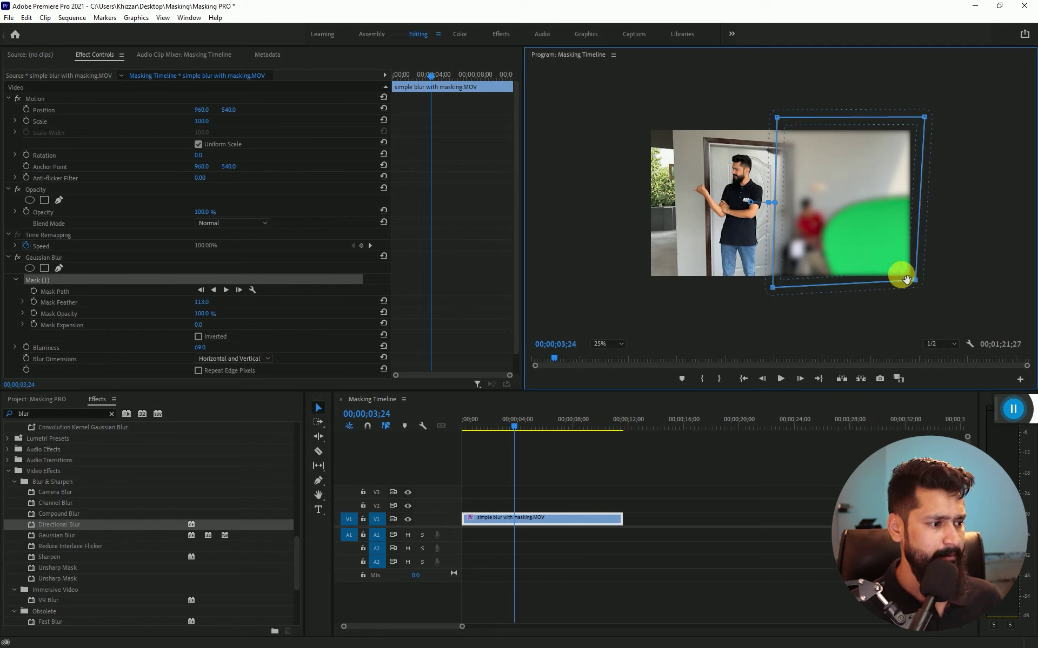
# Set the Program Monitor zoom to Fit and scrub through the clip to check the blur
pyautogui.click(608, 345)
pyautogui.click(607, 356)
pyautogui.click(503, 426)
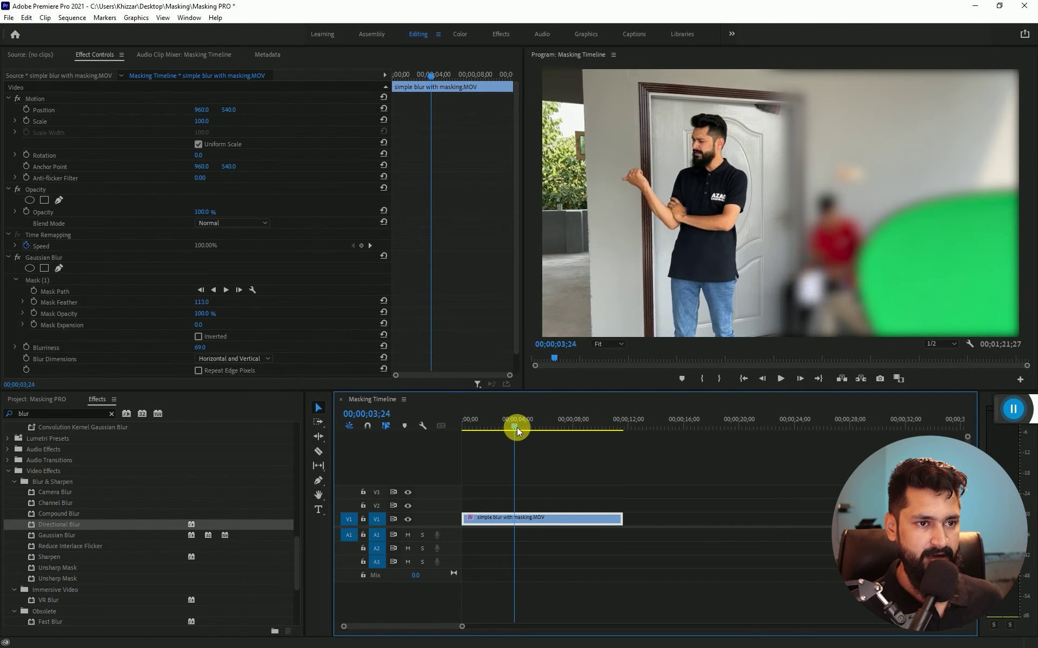
pyautogui.moveTo(503, 425); pyautogui.dragTo(540, 428)
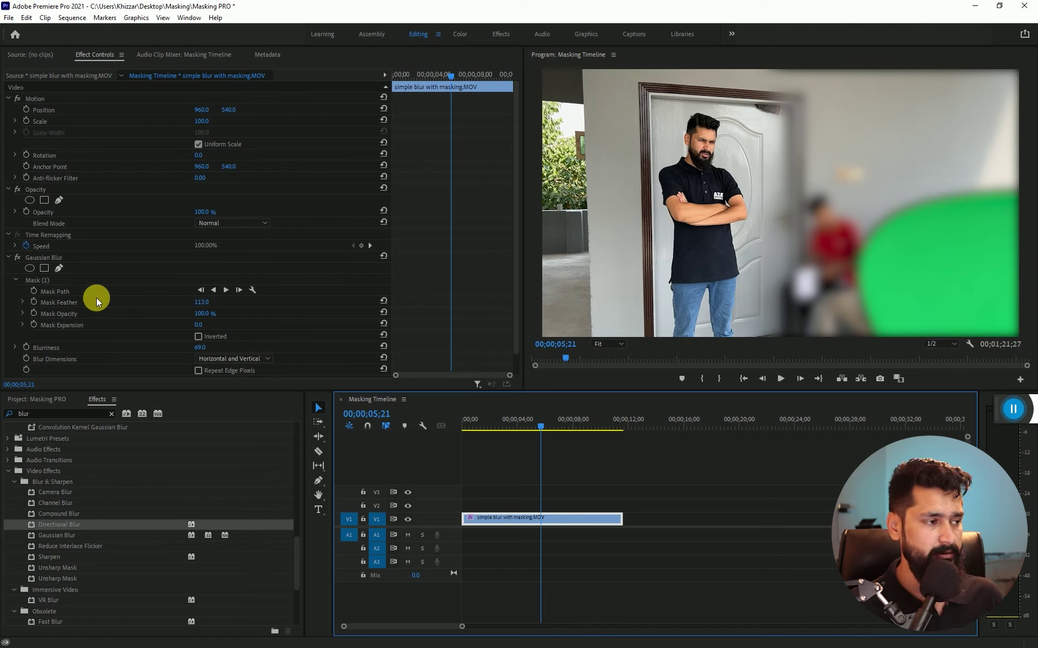
# Disable Gaussian Blur, apply Directional Blur to the V1 clip, and raise its Blur Length
pyautogui.click(7, 258)
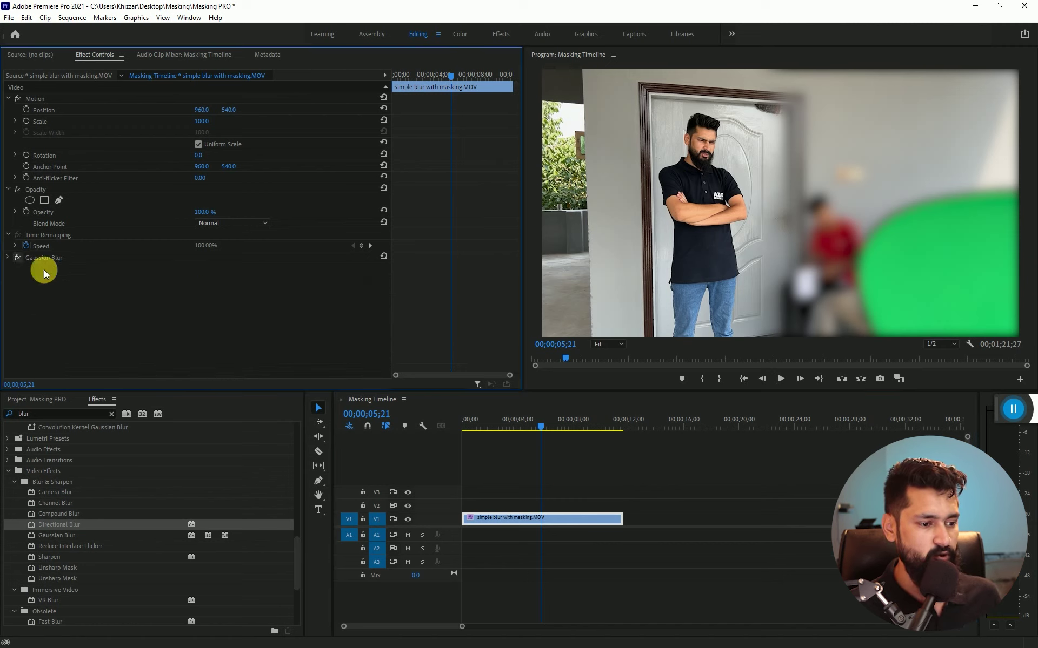
pyautogui.click(17, 259)
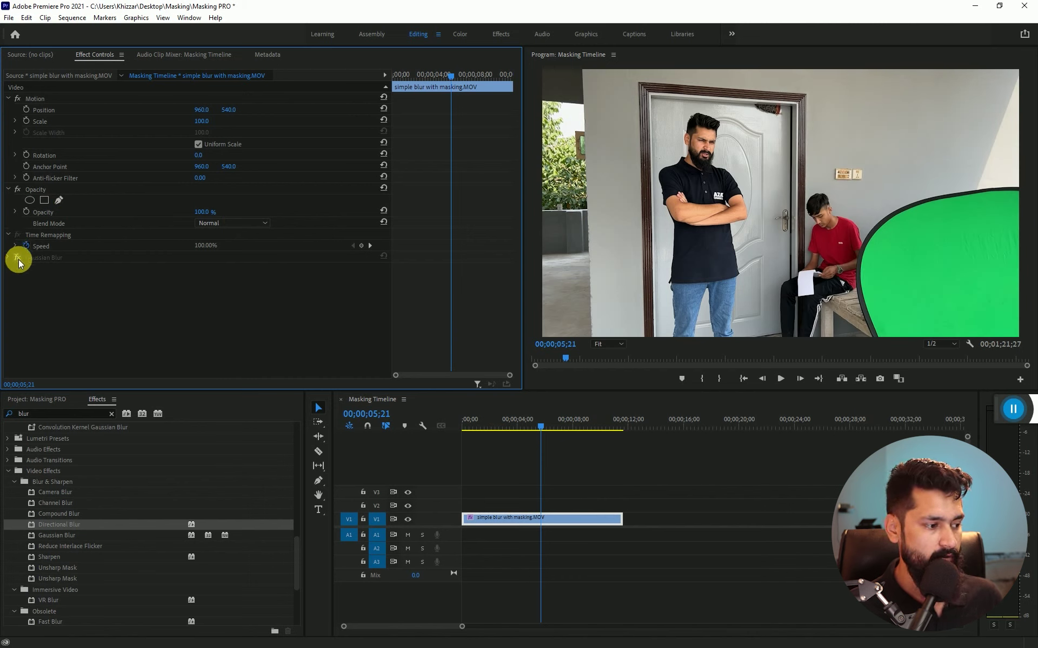
pyautogui.moveTo(58, 527); pyautogui.dragTo(79, 535)
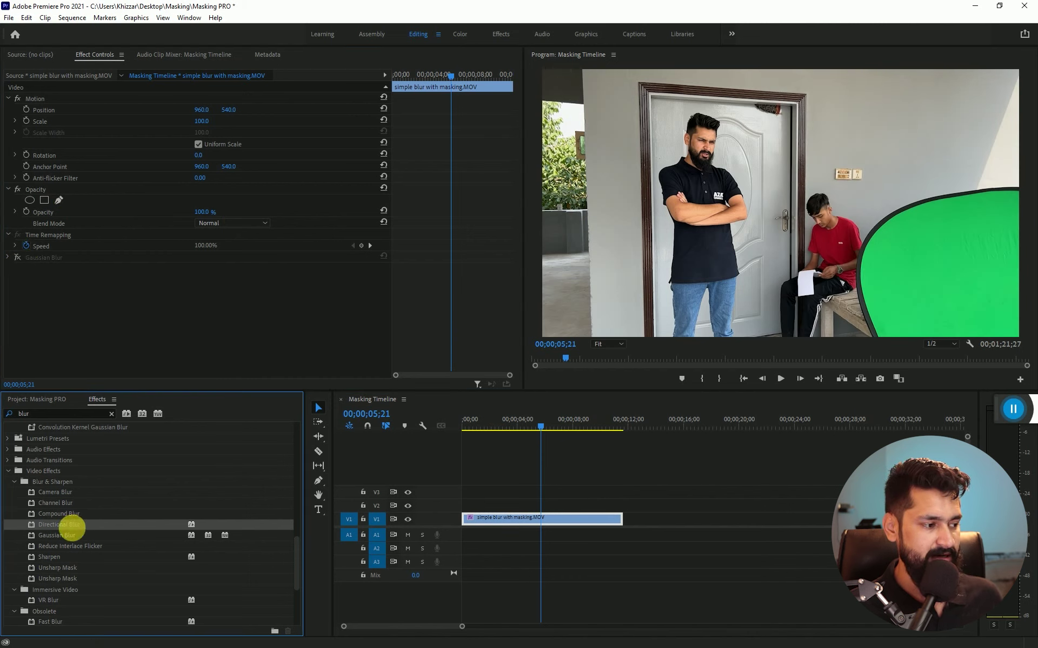
pyautogui.moveTo(52, 523); pyautogui.dragTo(503, 520)
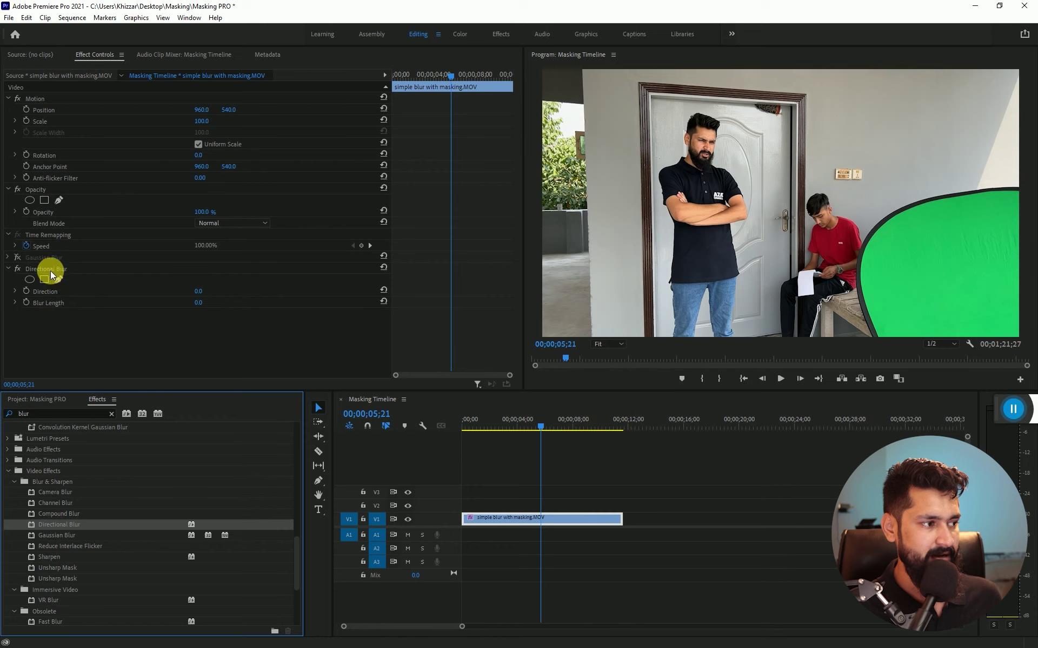
pyautogui.click(198, 304)
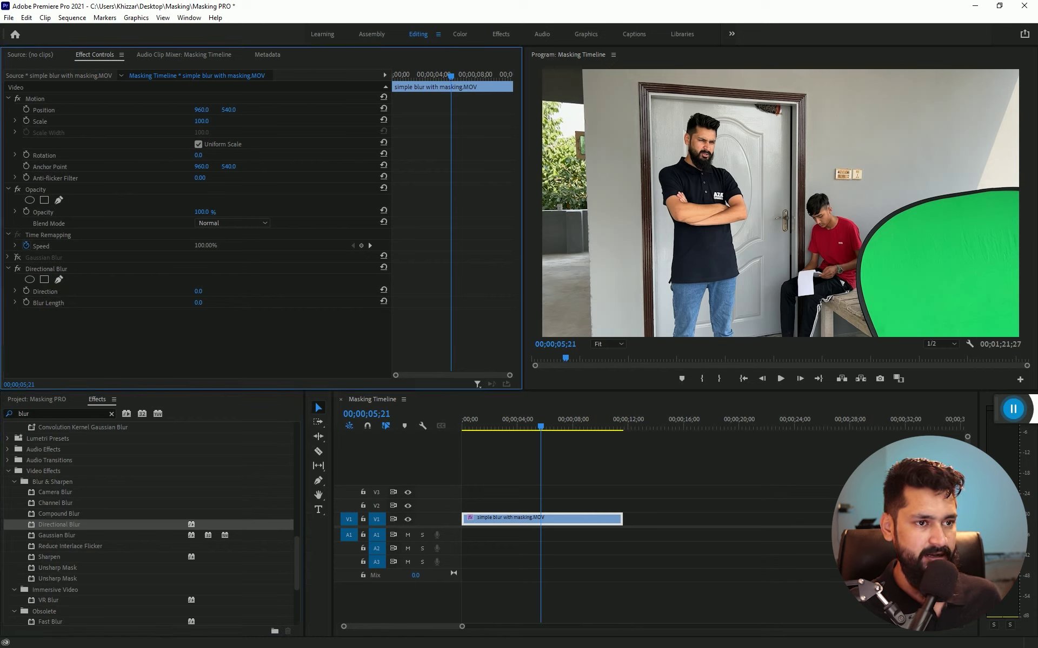
pyautogui.moveTo(198, 302); pyautogui.dragTo(247, 303)
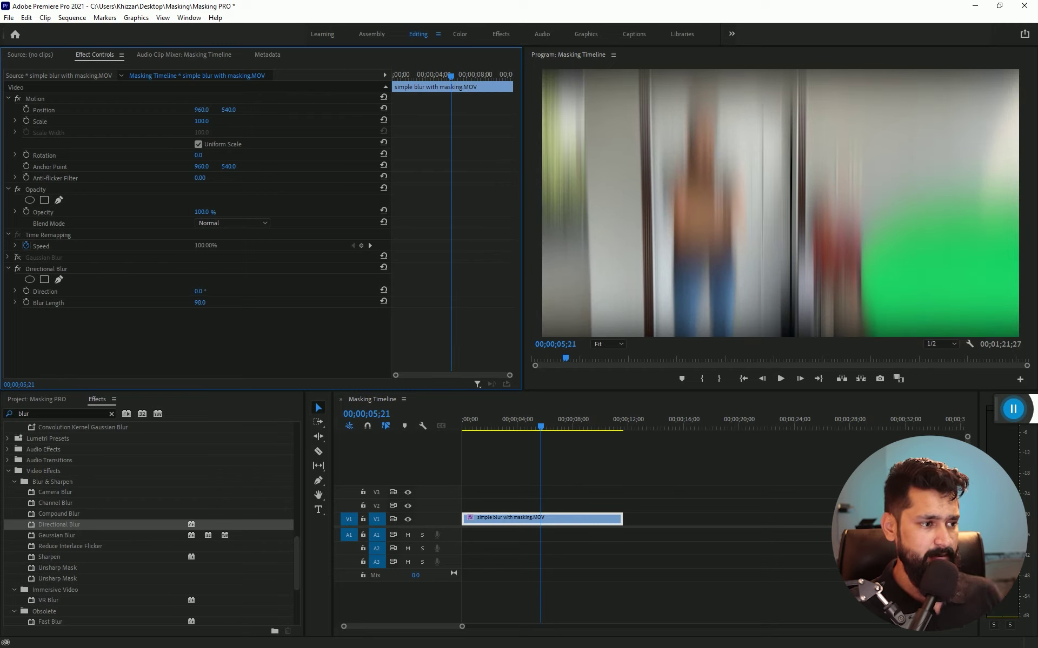
# Set the Directional Blur Direction to 94° and zoom the Program Monitor to 25%
pyautogui.moveTo(198, 292)
pyautogui.mouseDown()
pyautogui.moveTo(249, 291)
pyautogui.moveTo(177, 302)
pyautogui.moveTo(207, 301)
pyautogui.mouseUp()
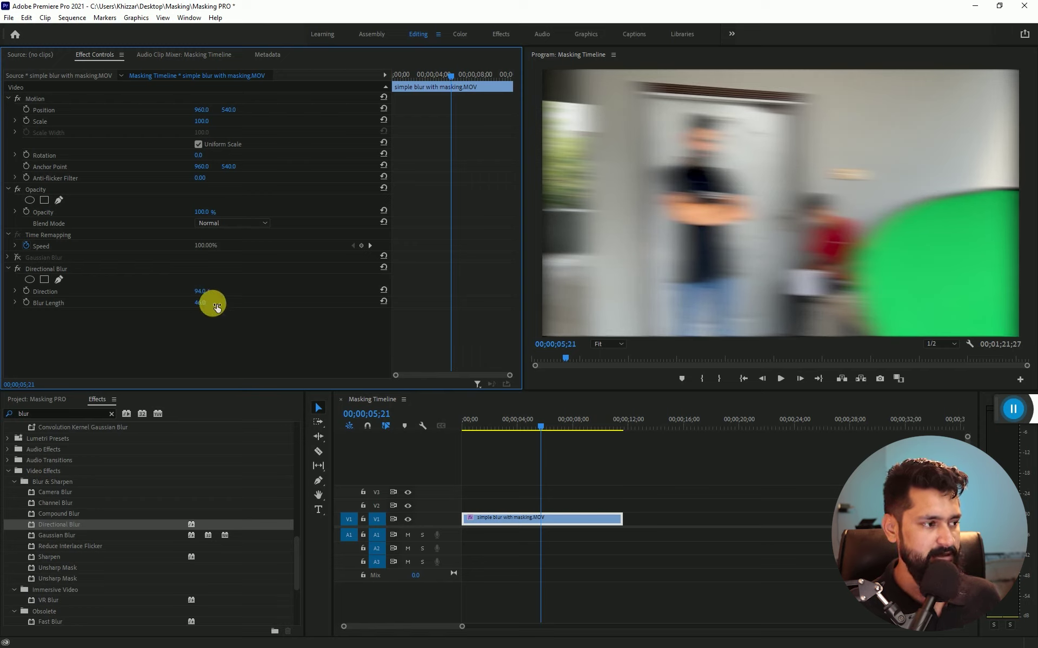
pyautogui.click(601, 350)
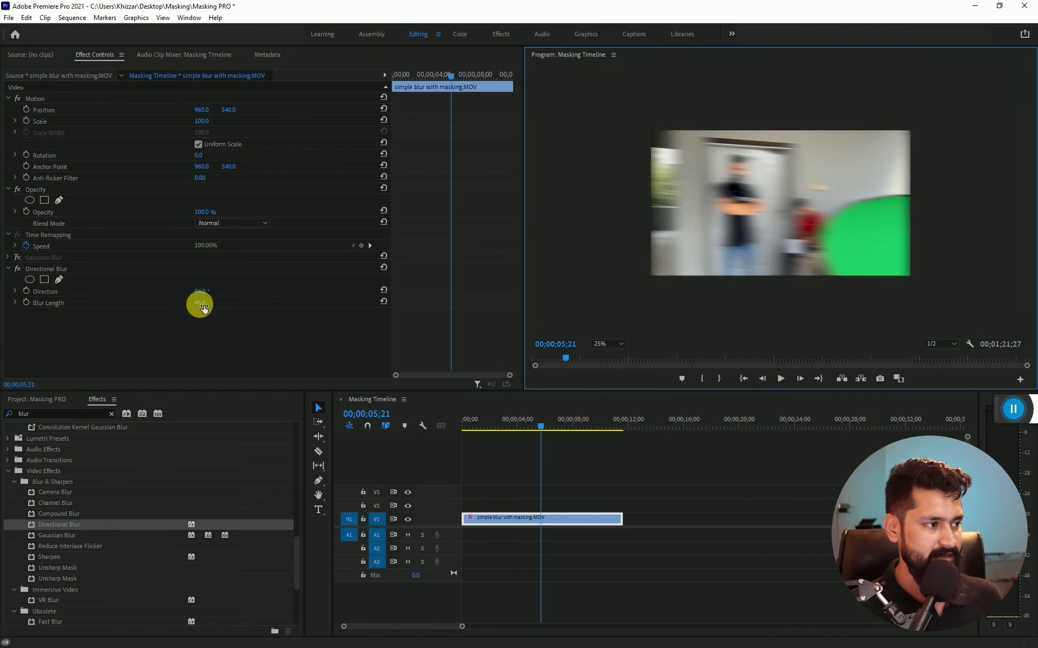
# Draw a four-point Directional Blur mask around the left man, adjust a corner, and invert it
pyautogui.click(60, 278)
pyautogui.click(773, 126)
pyautogui.click(775, 285)
pyautogui.click(711, 289)
pyautogui.click(696, 117)
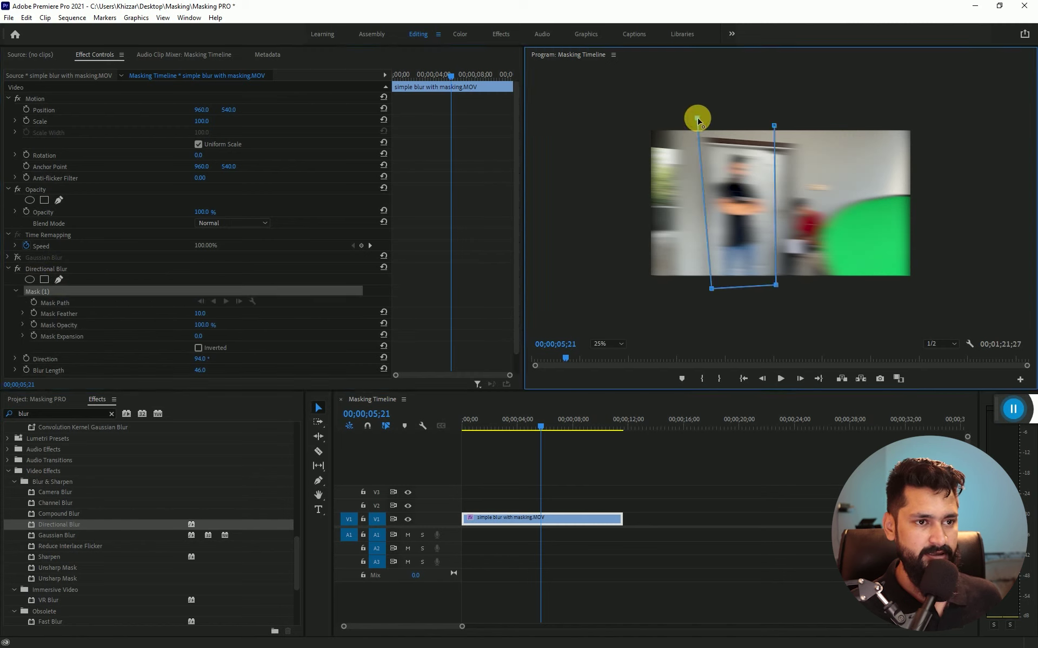
pyautogui.click(774, 126)
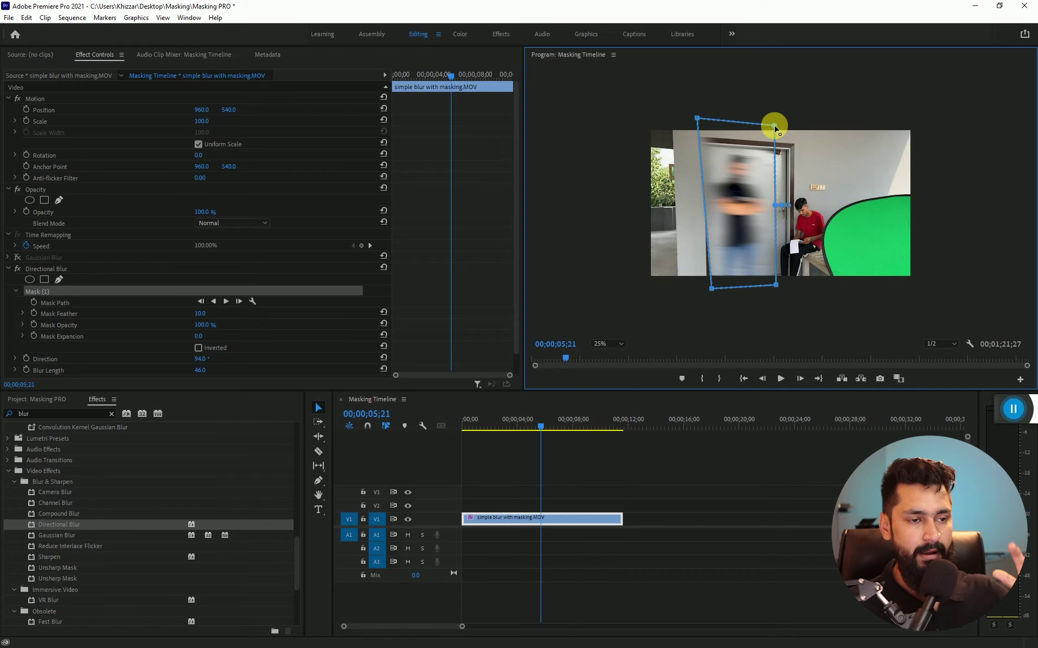
pyautogui.moveTo(711, 288); pyautogui.dragTo(701, 292)
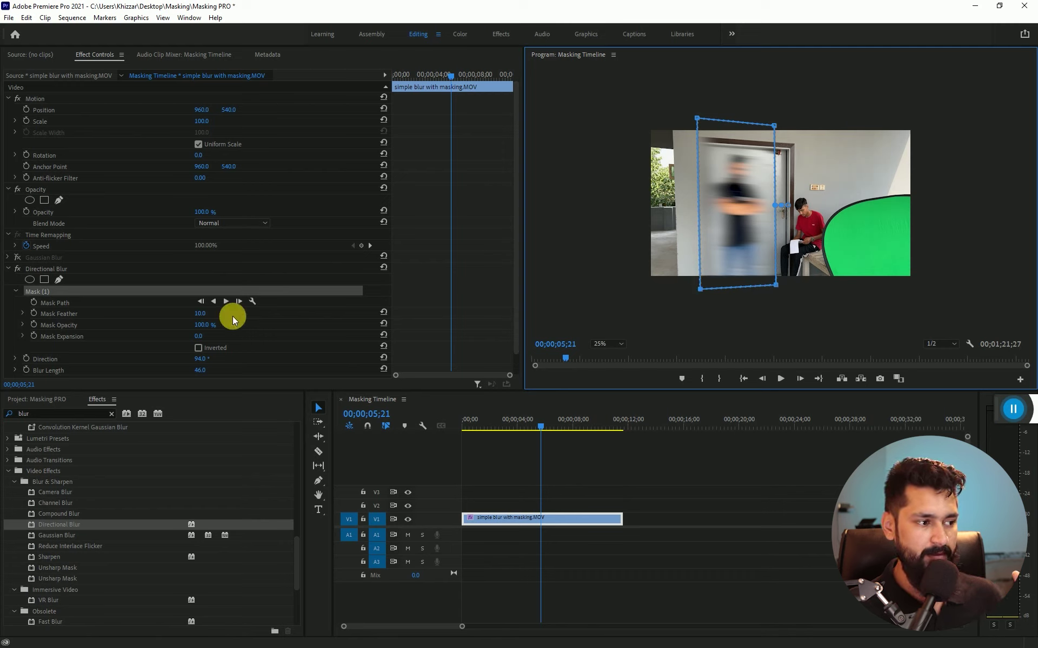
pyautogui.click(198, 349)
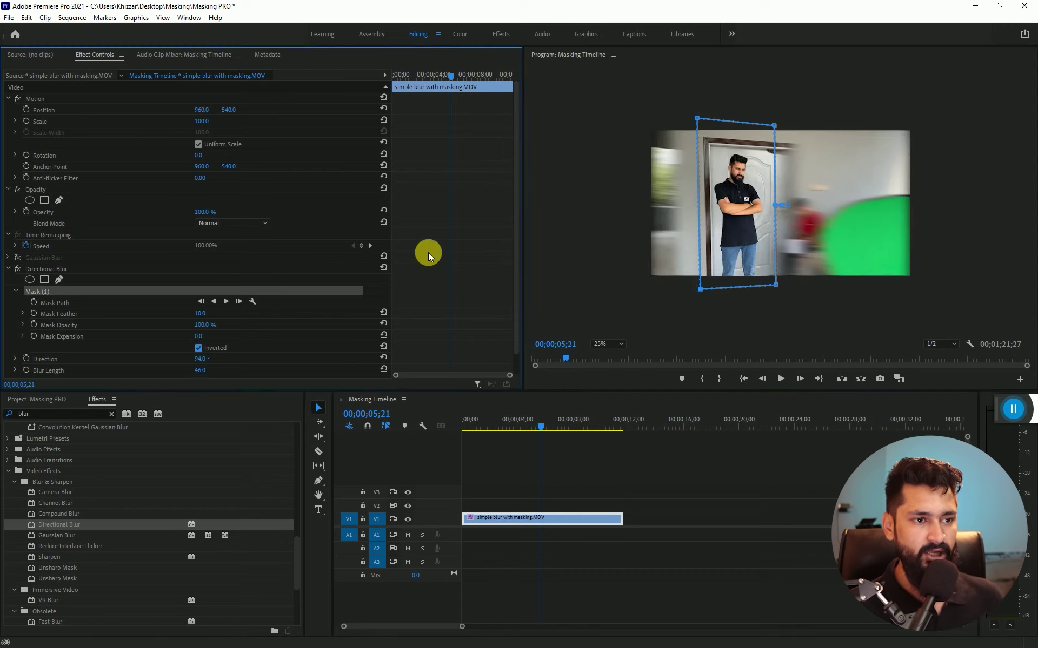
# Set Mask Feather to 54, fit the Program monitor preview, and replay from the start
pyautogui.click(775, 124)
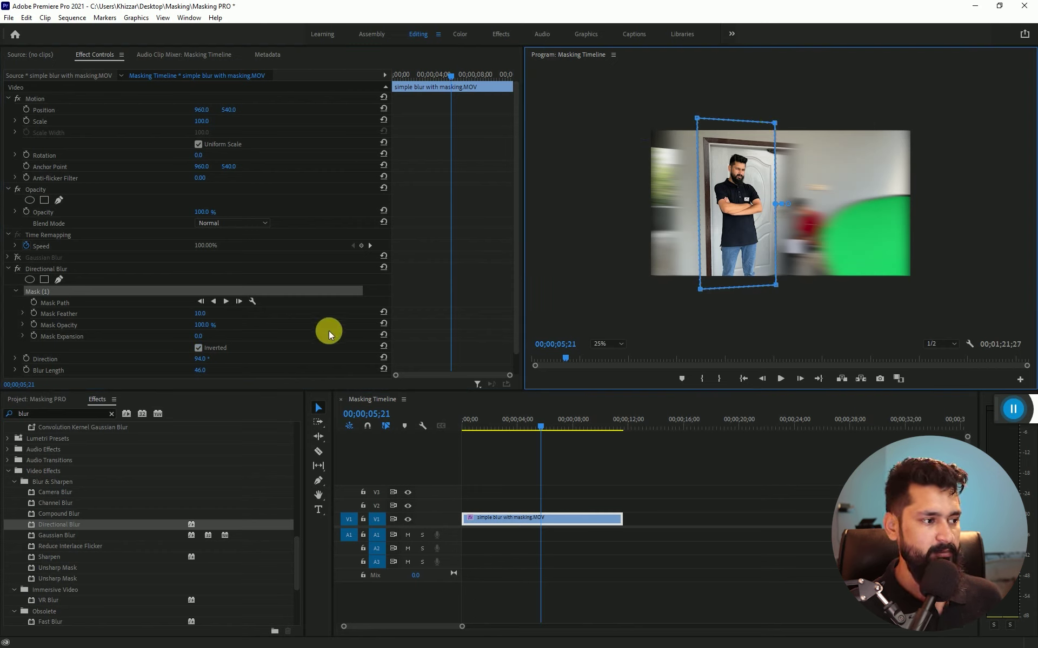
pyautogui.click(200, 318)
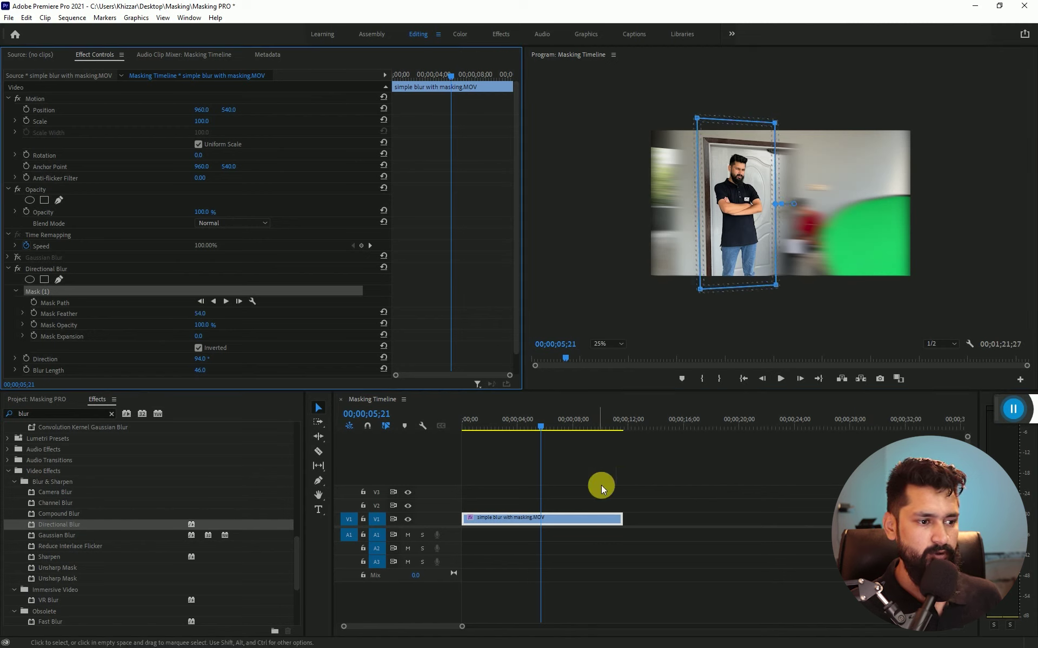
pyautogui.click(605, 344)
pyautogui.click(609, 358)
pyautogui.press('space')
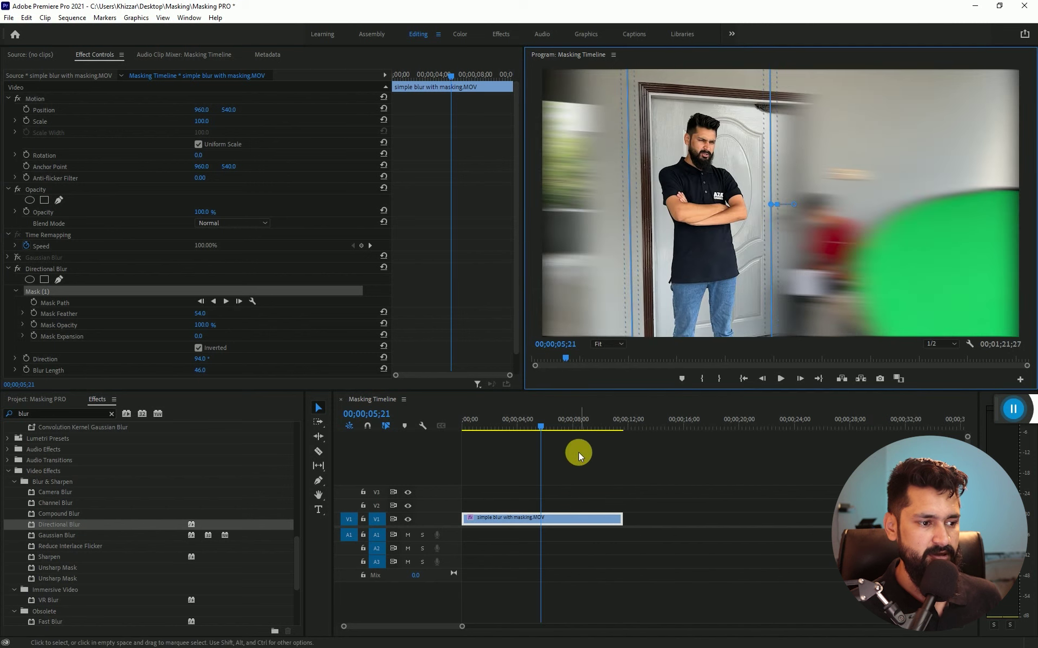
pyautogui.click(463, 427)
pyautogui.click(543, 469)
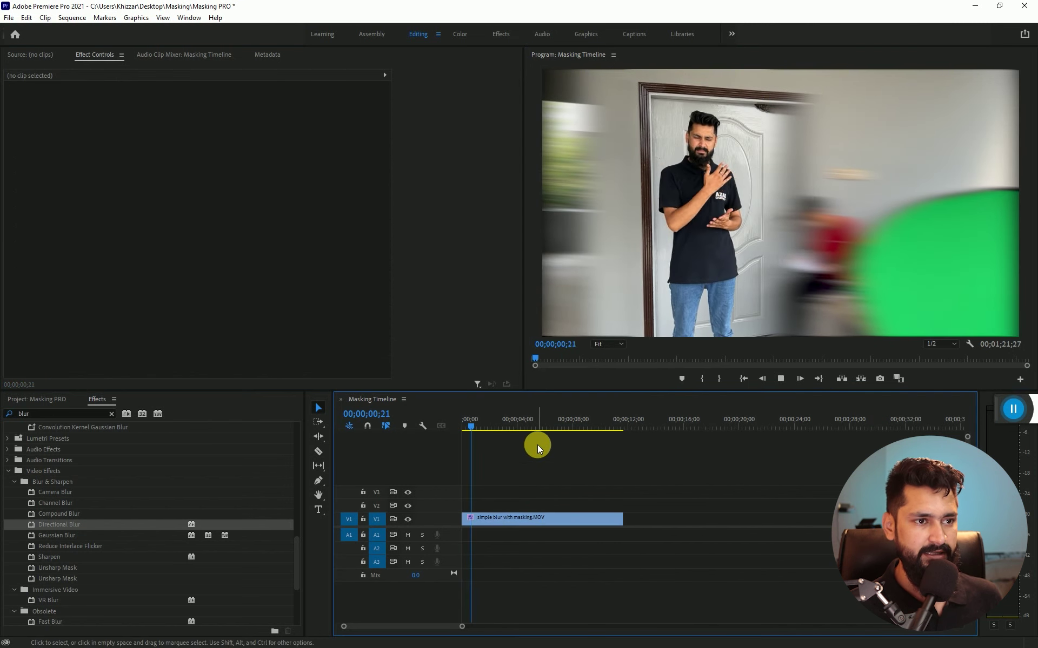
# Scrub the playhead between 00;00;05;13 and 00;00;09;02 to review the masked blur
pyautogui.click(492, 426)
pyautogui.moveTo(492, 426); pyautogui.dragTo(559, 432)
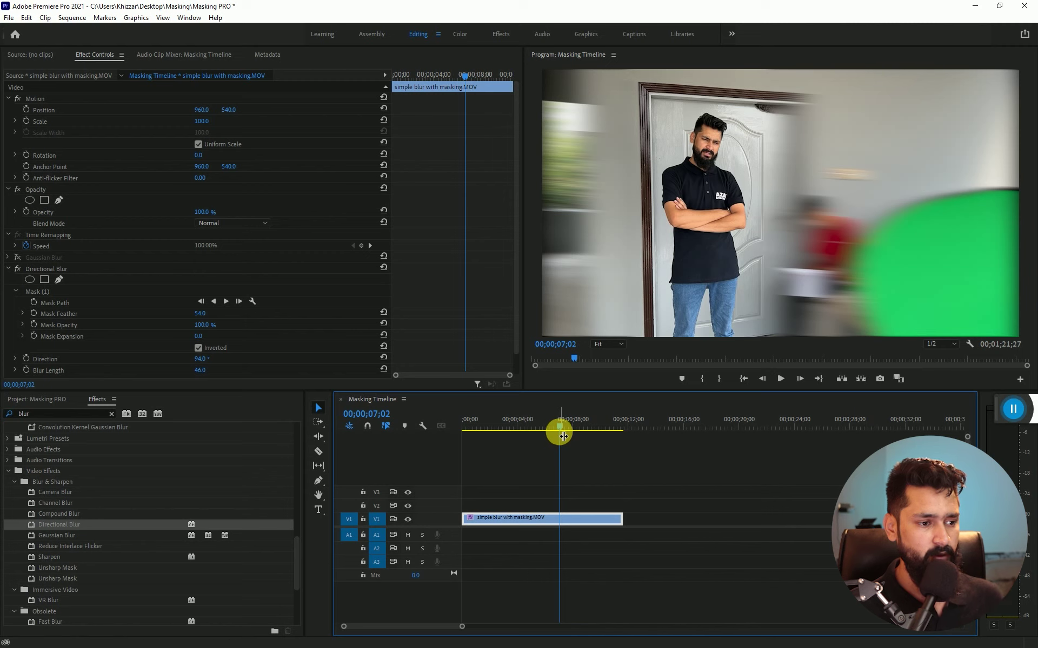
pyautogui.moveTo(563, 436); pyautogui.dragTo(589, 433)
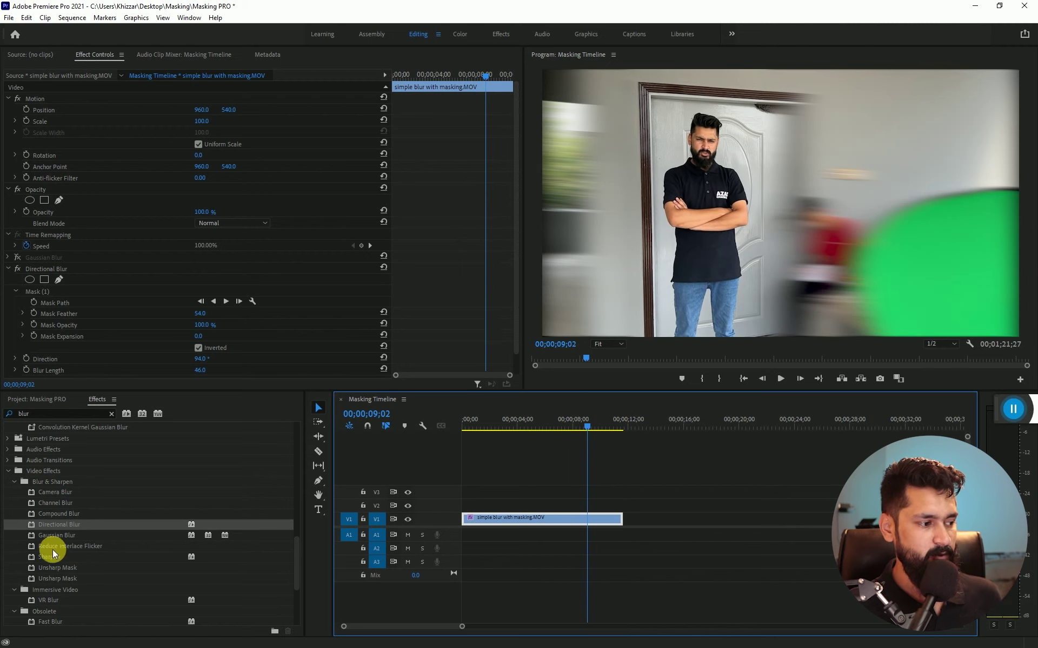
pyautogui.scroll(-2, 125, 558)
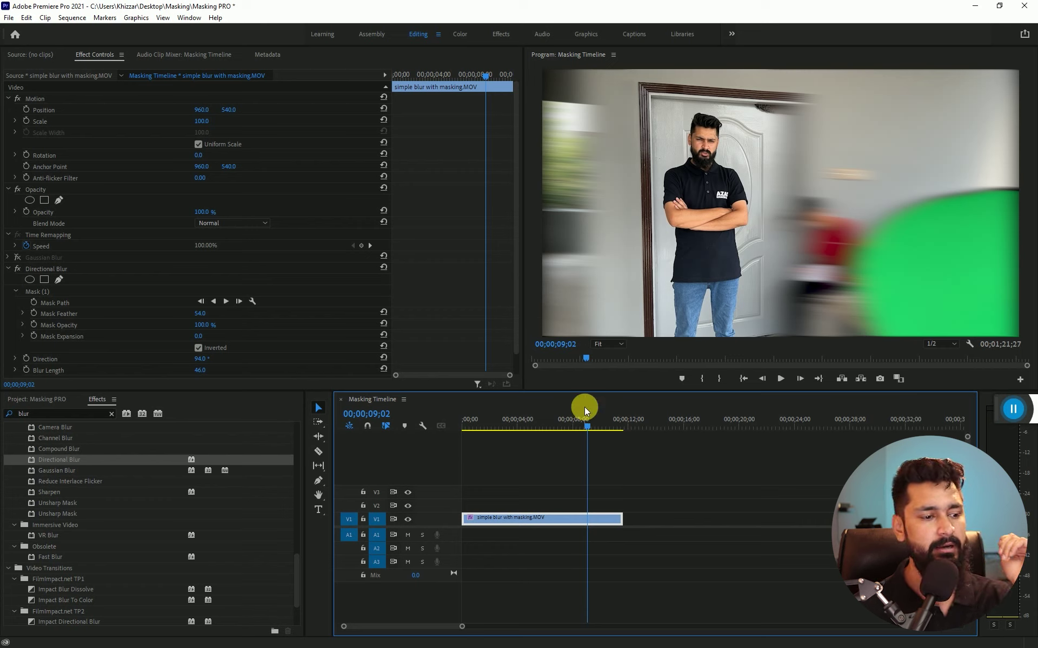
pyautogui.click(538, 426)
pyautogui.moveTo(538, 426); pyautogui.dragTo(559, 423)
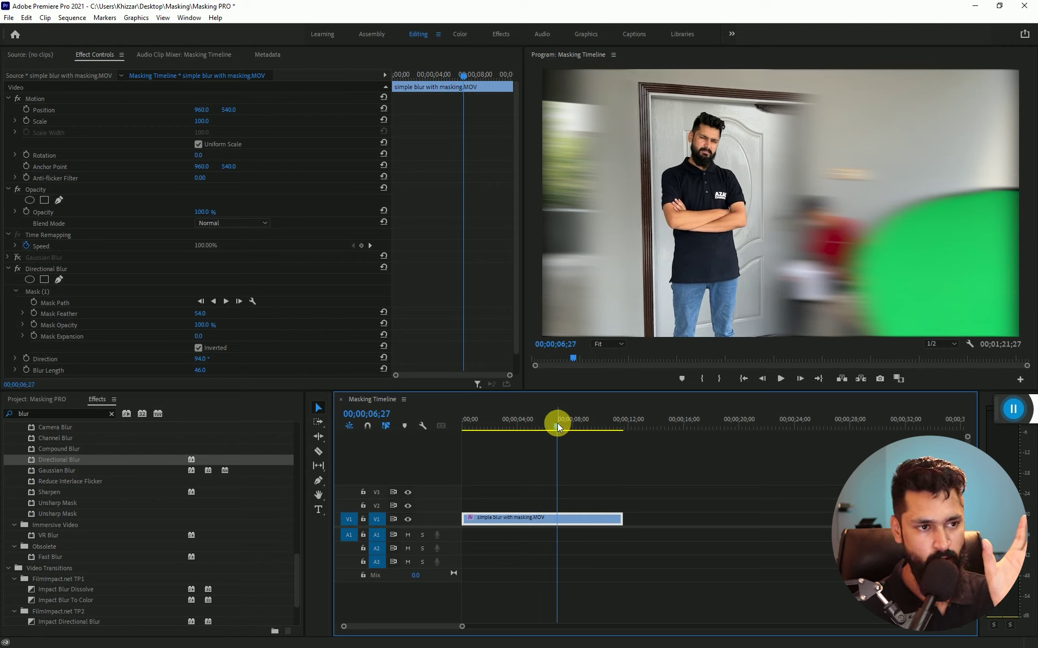
# Compare the mask uninverted, restore the inversion, and save the project
pyautogui.click(199, 349)
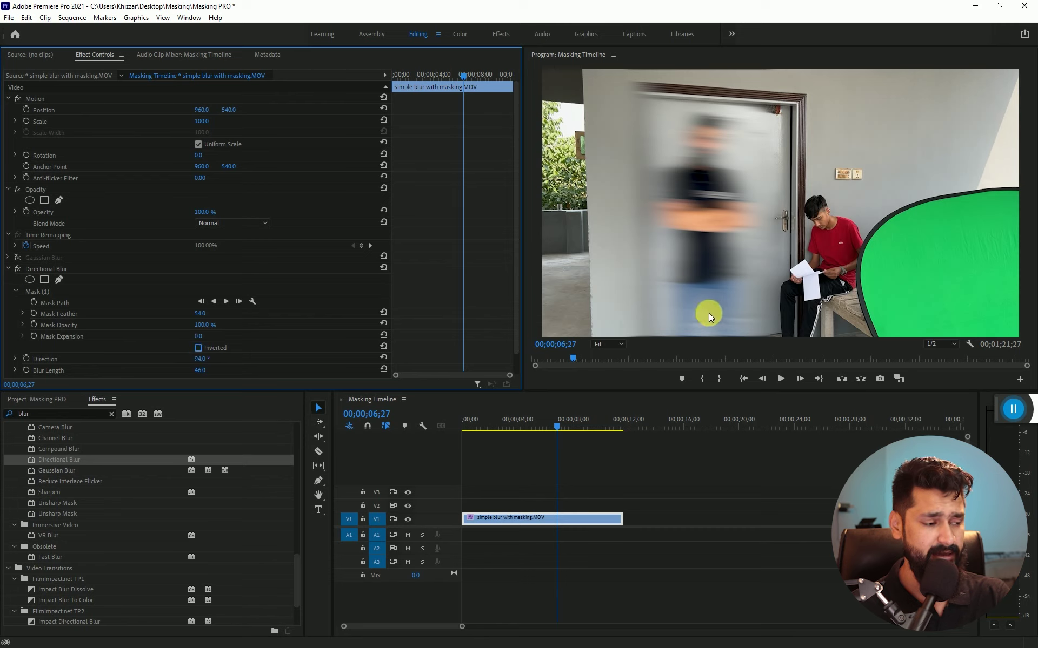
pyautogui.click(197, 348)
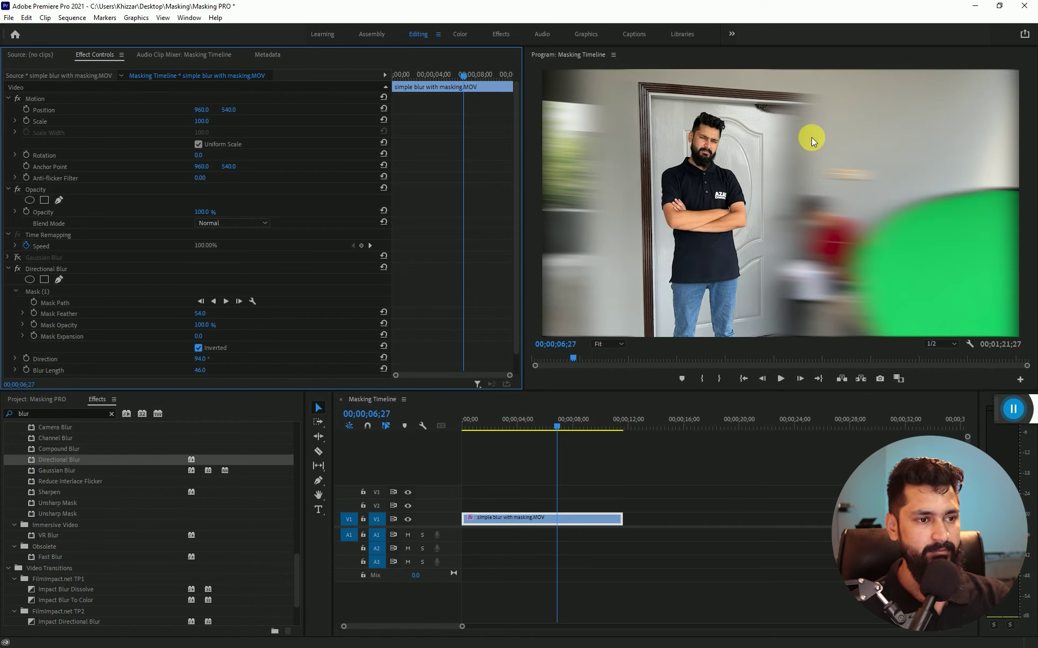
pyautogui.hotkey('ctrl', 's')
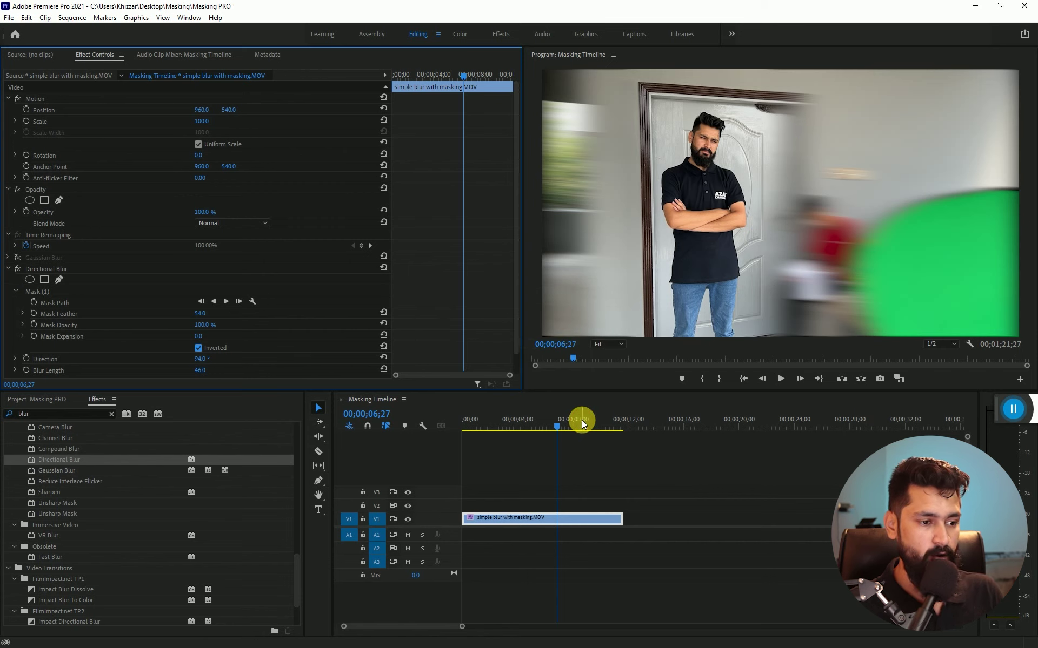
pyautogui.press('-')
pyautogui.press('-')
pyautogui.click(723, 428)
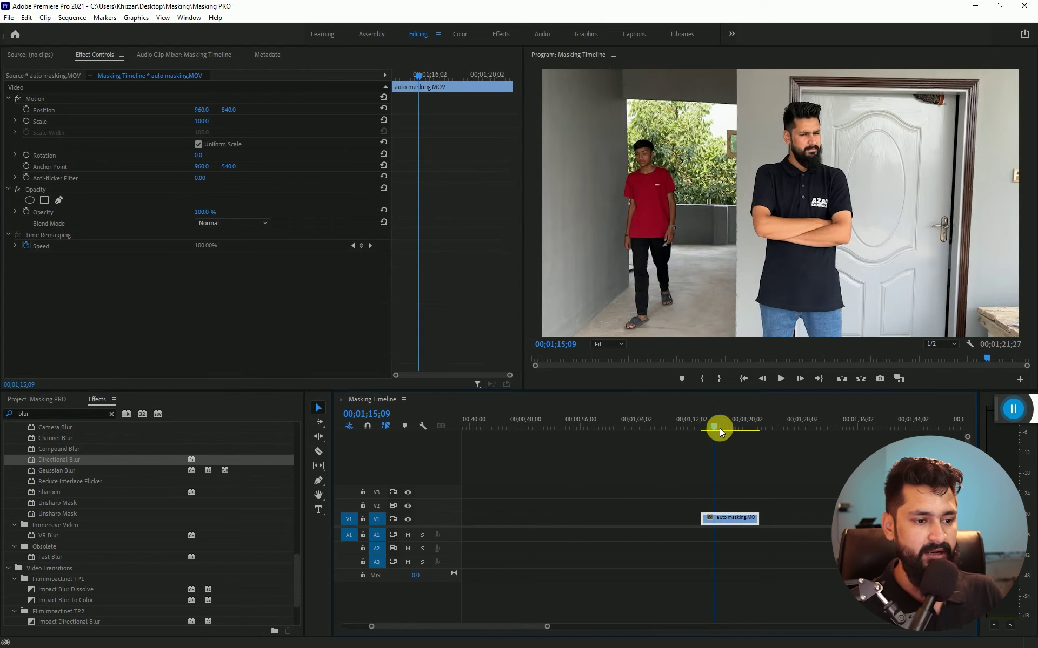
pyautogui.press('=')
pyautogui.moveTo(698, 423); pyautogui.dragTo(734, 429)
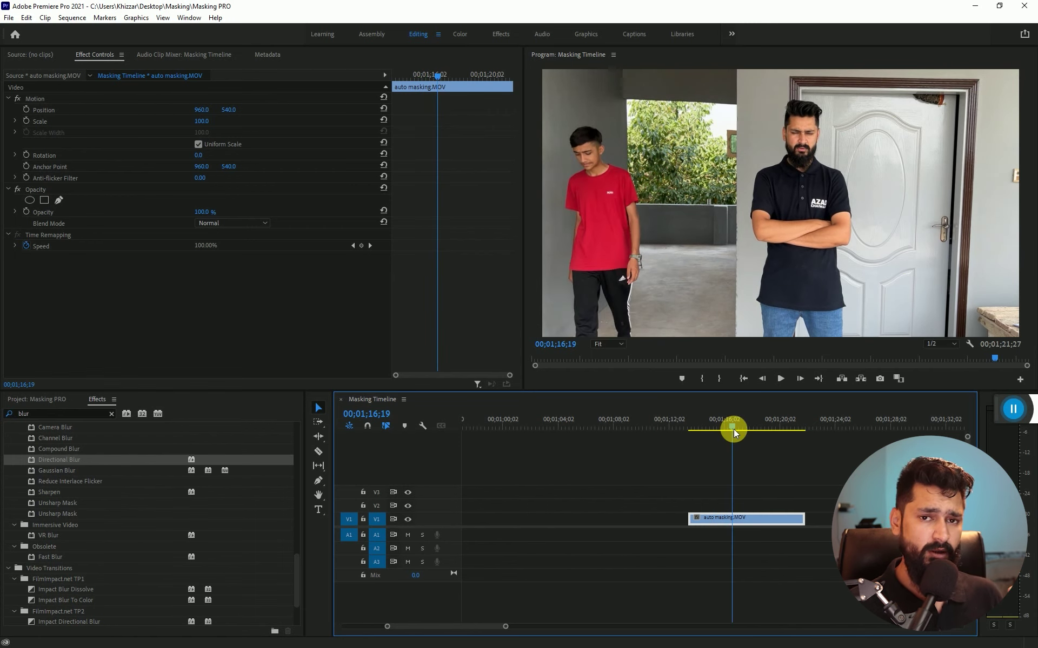
pyautogui.press('-')
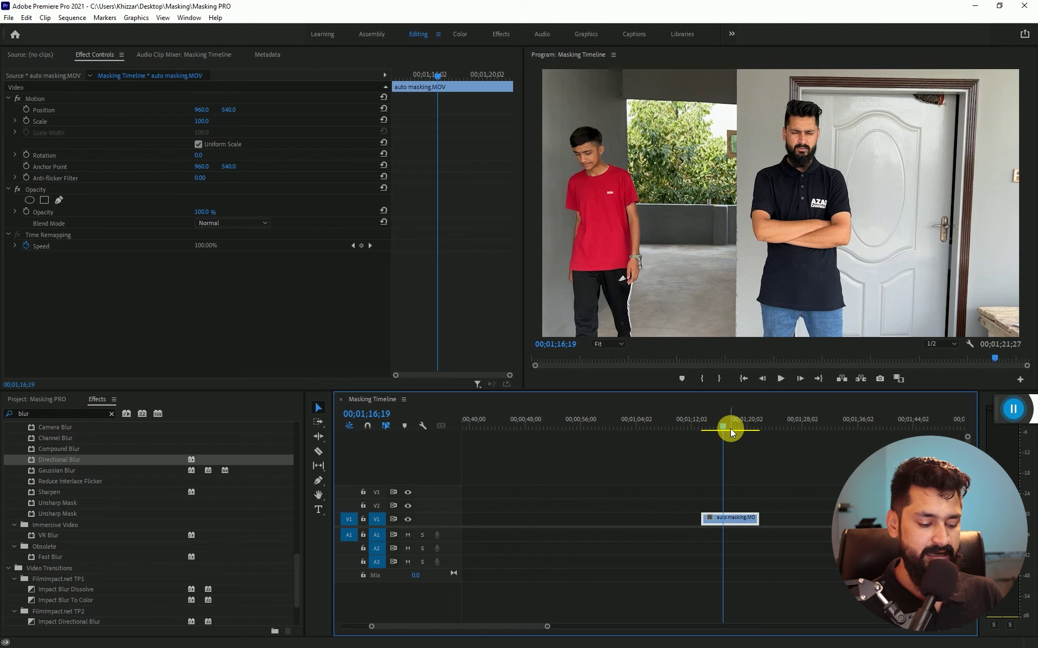
pyautogui.press('-')
pyautogui.click(474, 417)
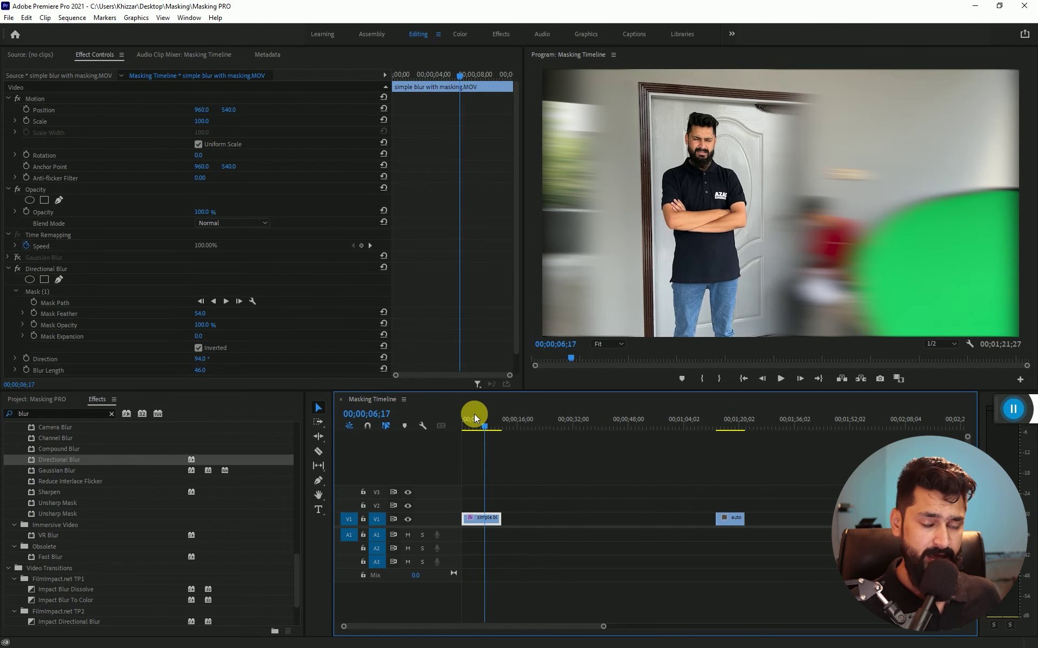